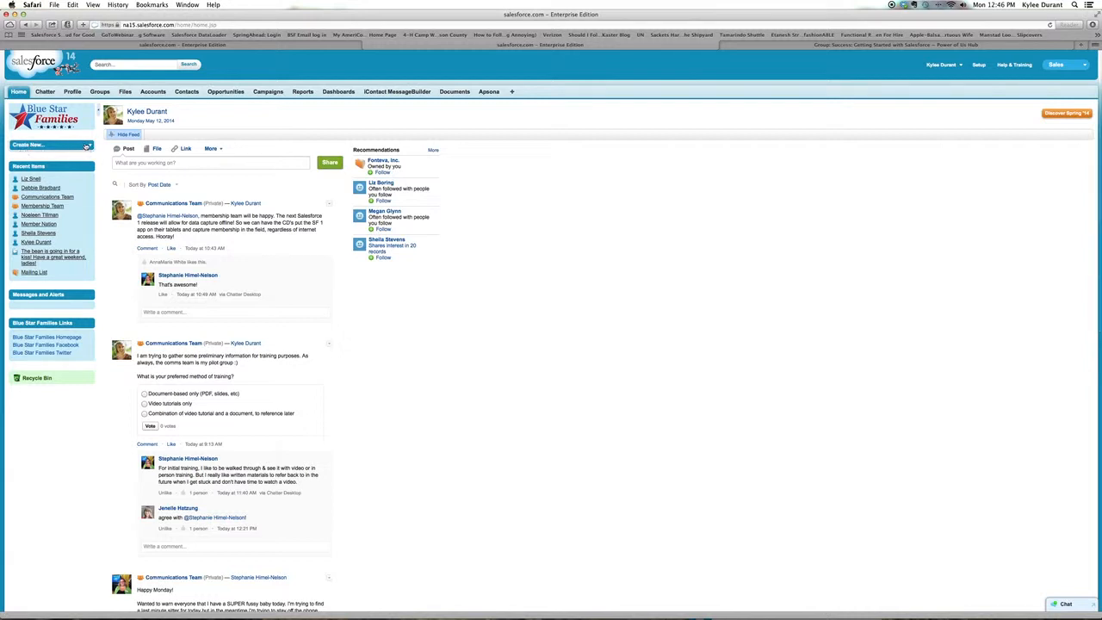
- Create a new task from the home page
left_click(86, 146)
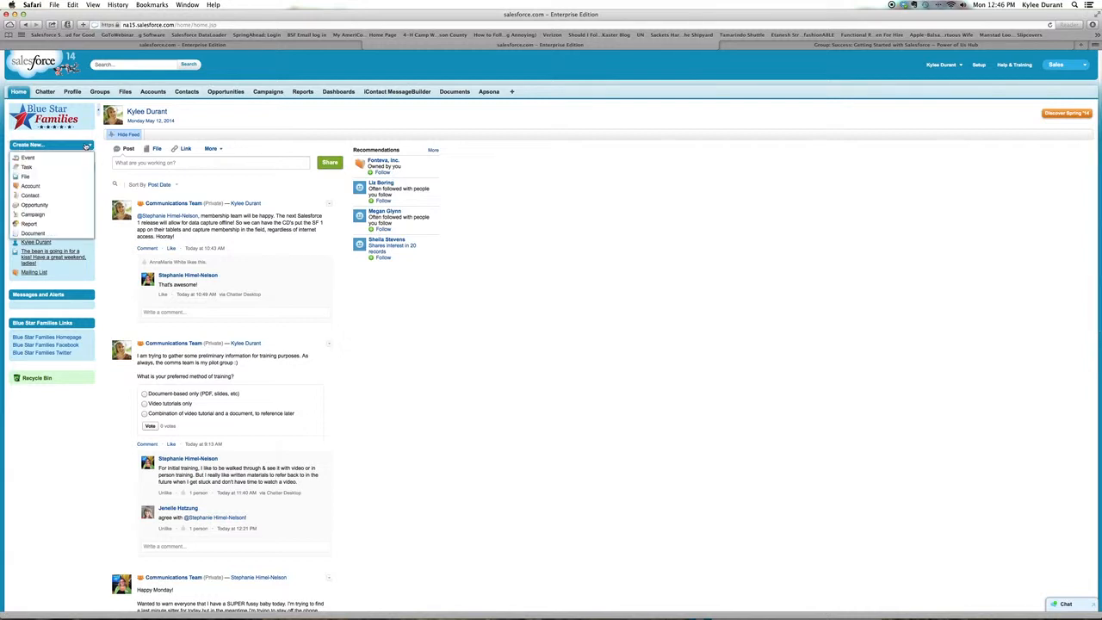
left_click(26, 167)
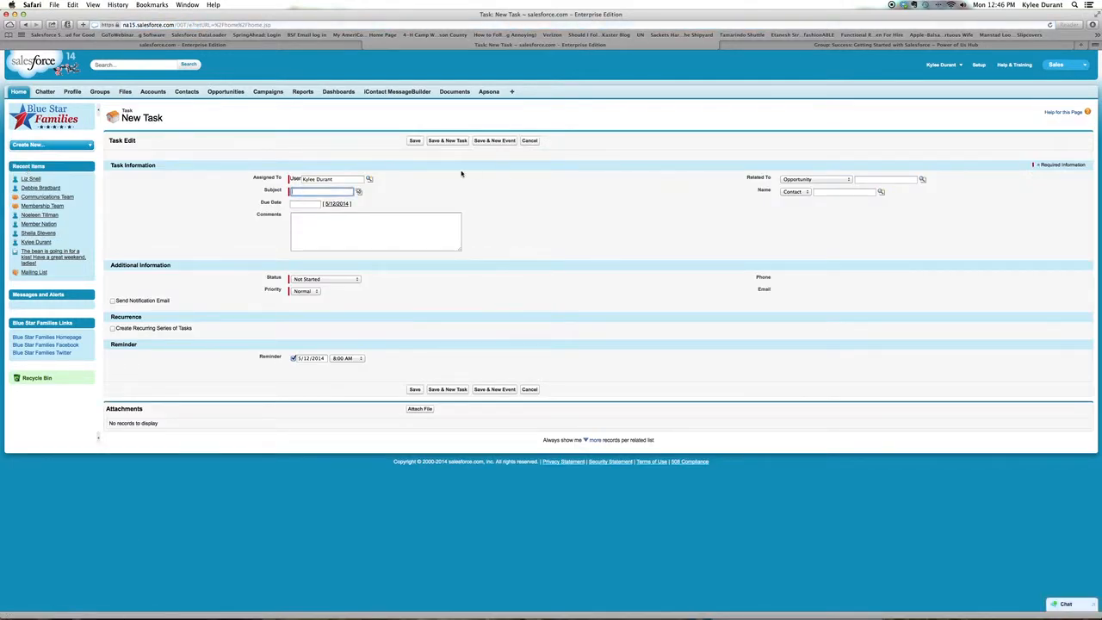
- Search the Assigned To user lookup for a colleague by first name
left_click(336, 179)
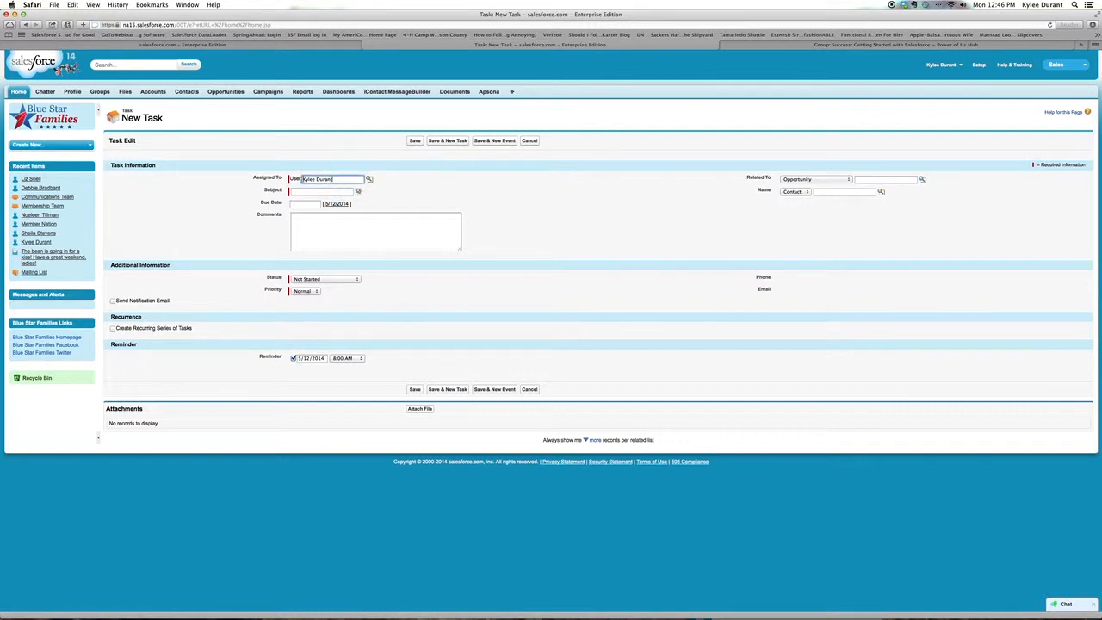
left_click(370, 180)
left_click(371, 180)
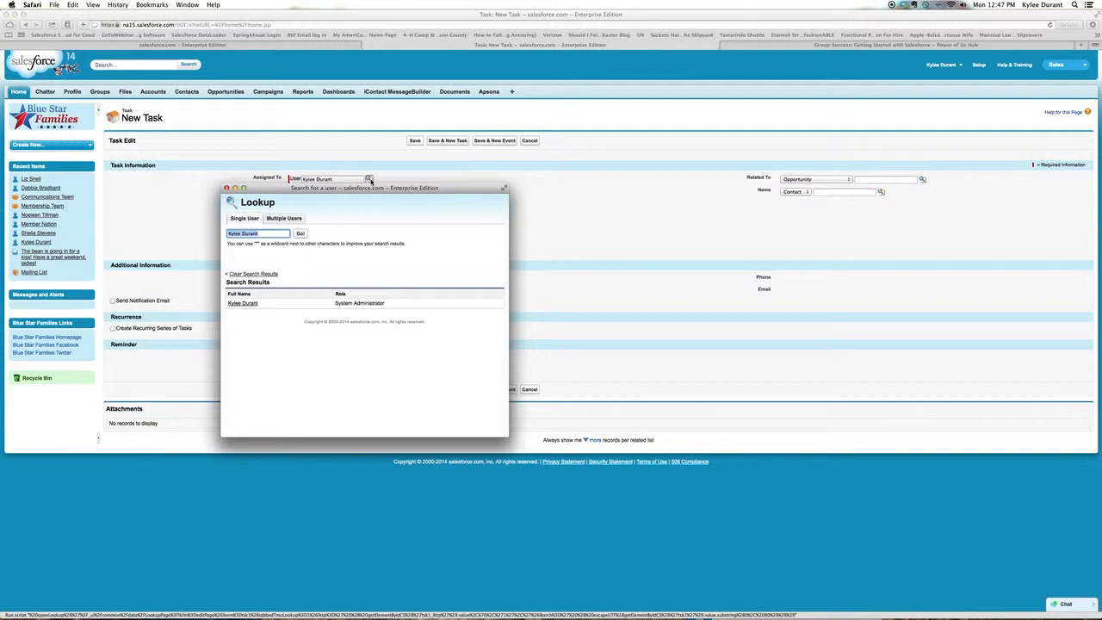
type("Stephanie")
left_click(300, 233)
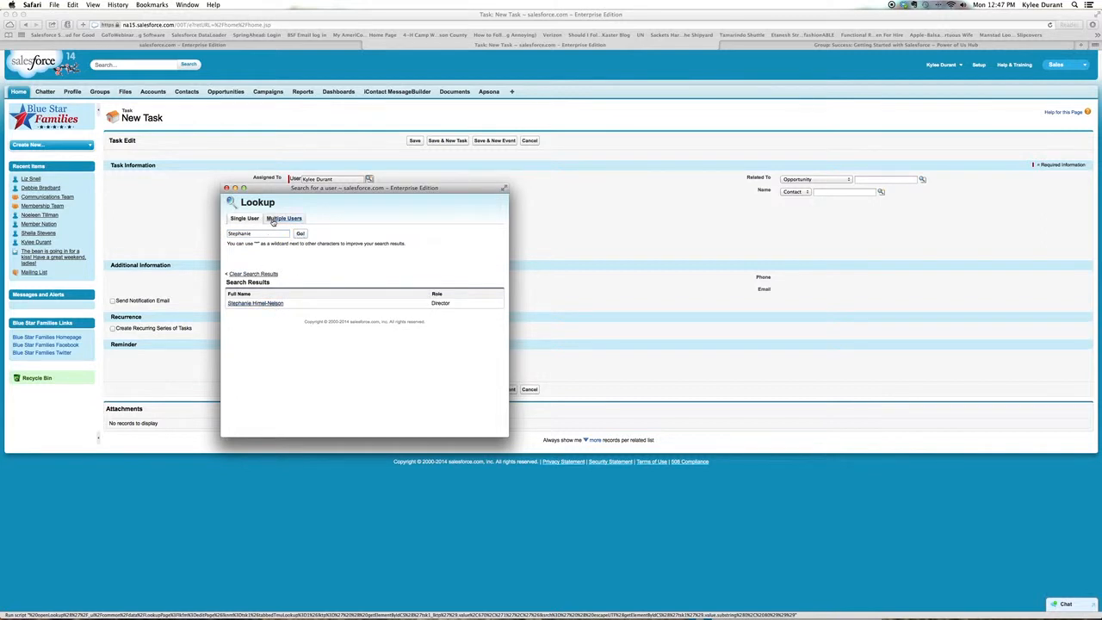
- In the multiple-user lookup, set the search to Users and add the fourth listed user to the selected members
left_click(273, 221)
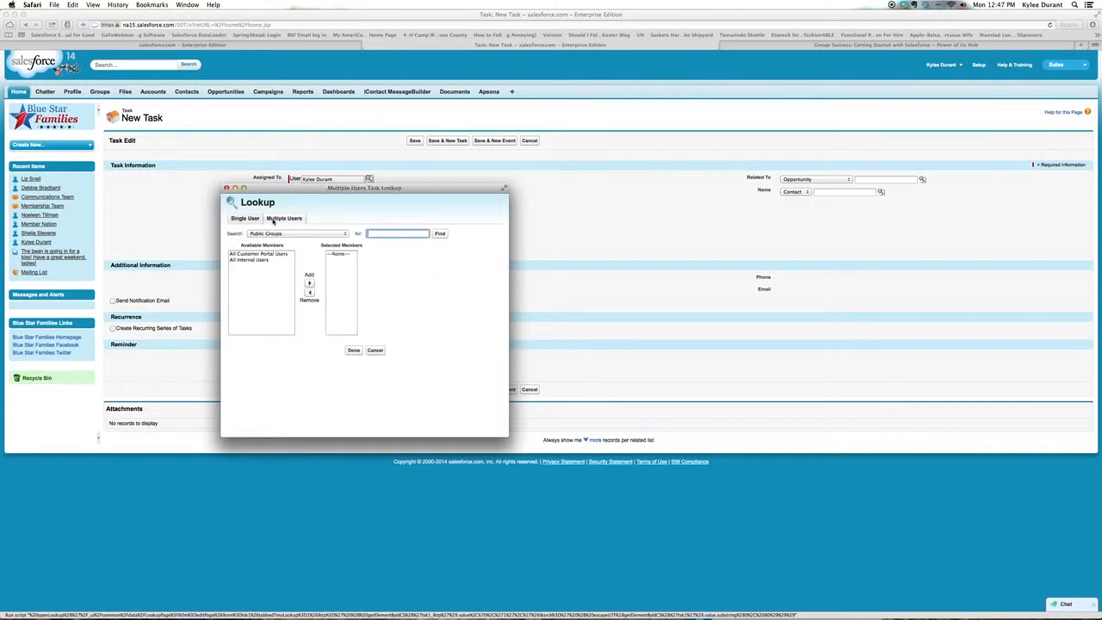
left_click(260, 260)
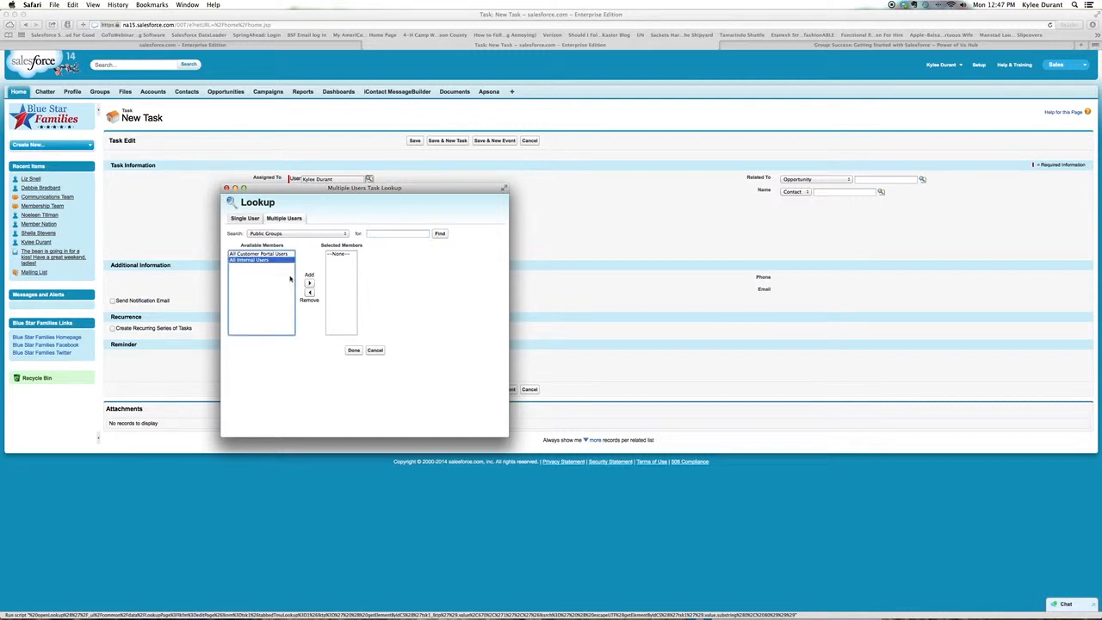
left_click(342, 234)
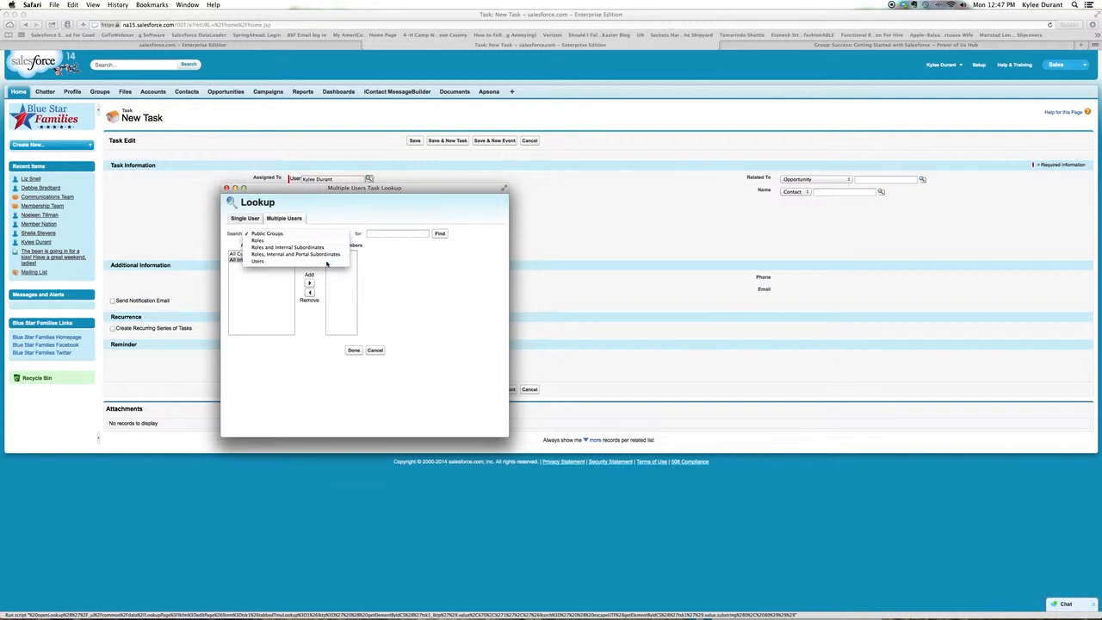
left_click(264, 261)
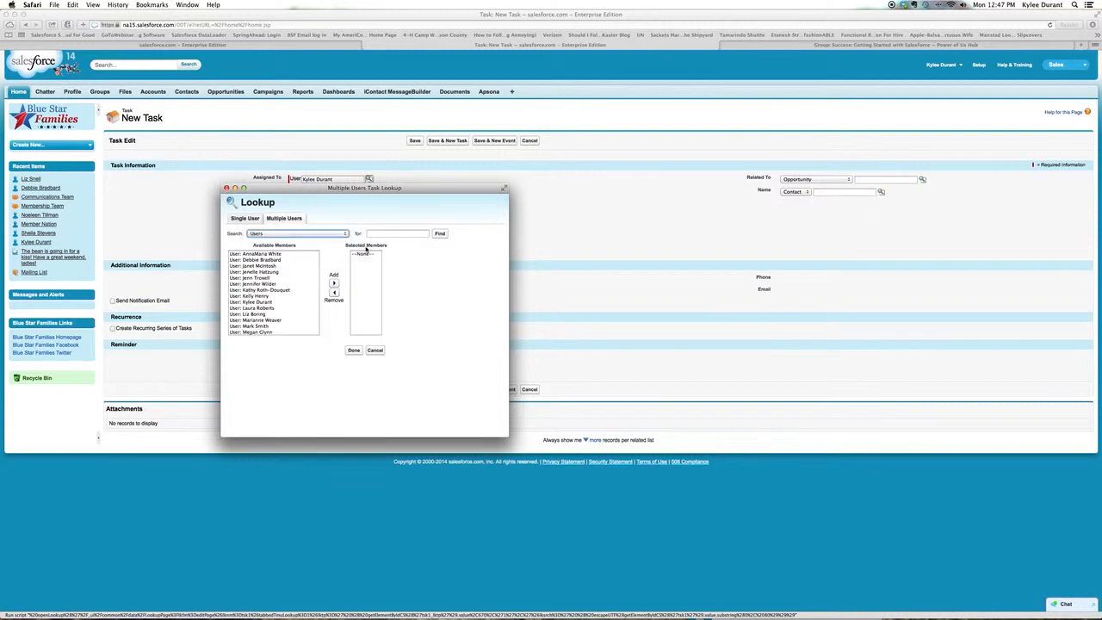
left_click(260, 272)
left_click(333, 285)
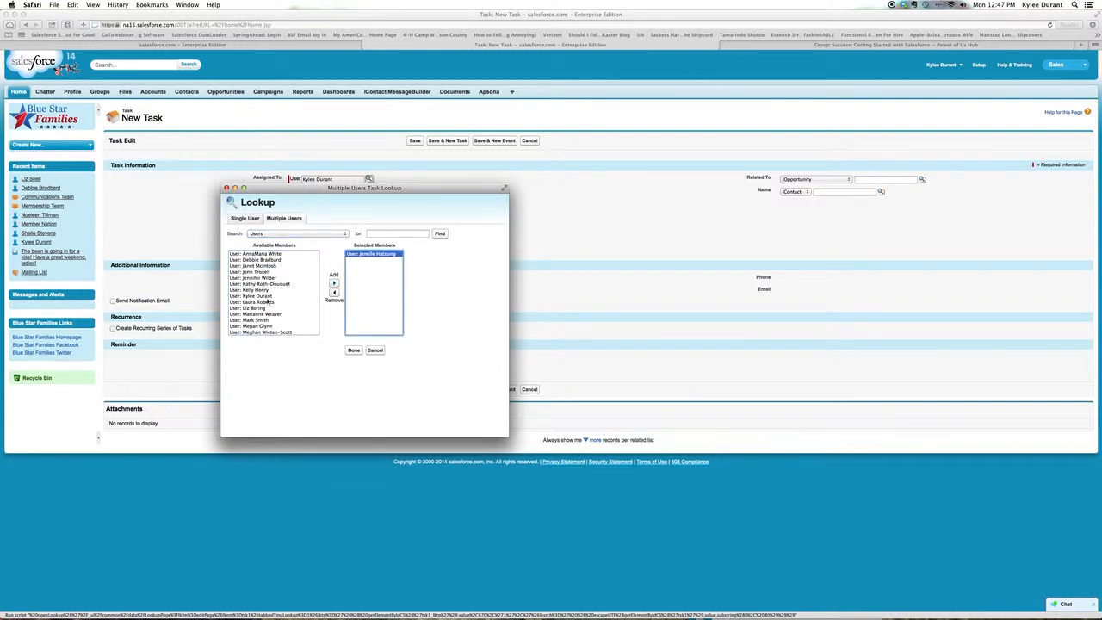
- Add the last and the first listed users to the selected members and close the multiple-user lookup
scroll(276, 323, "down", 1)
scroll(277, 324, "down", 3)
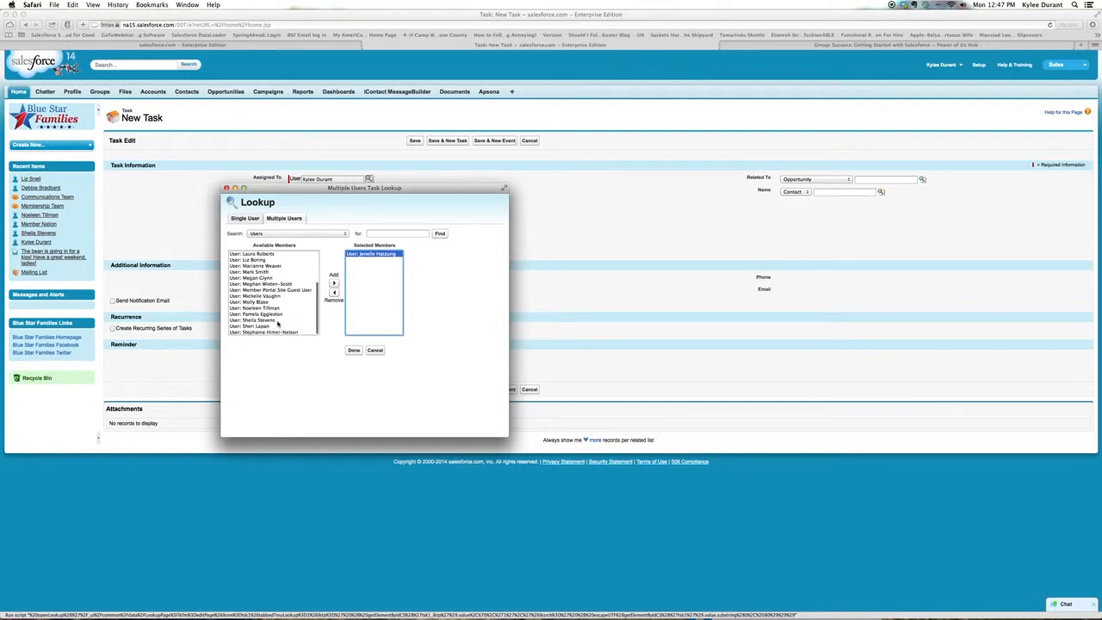
left_click(278, 333)
left_click(333, 283)
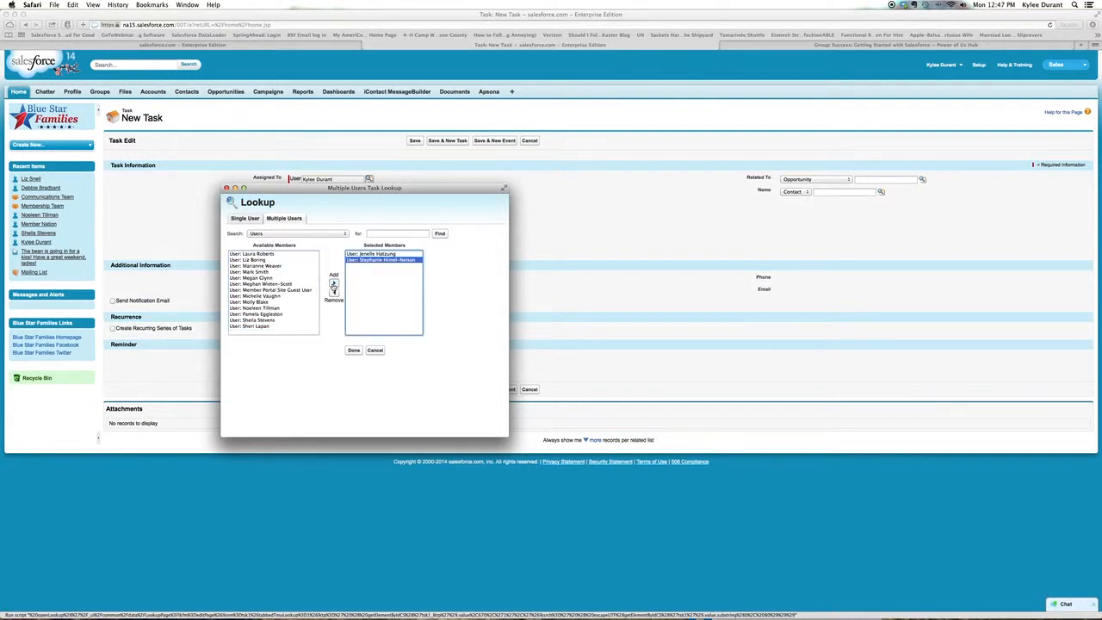
scroll(284, 298, "up", 2)
scroll(278, 295, "up", 2)
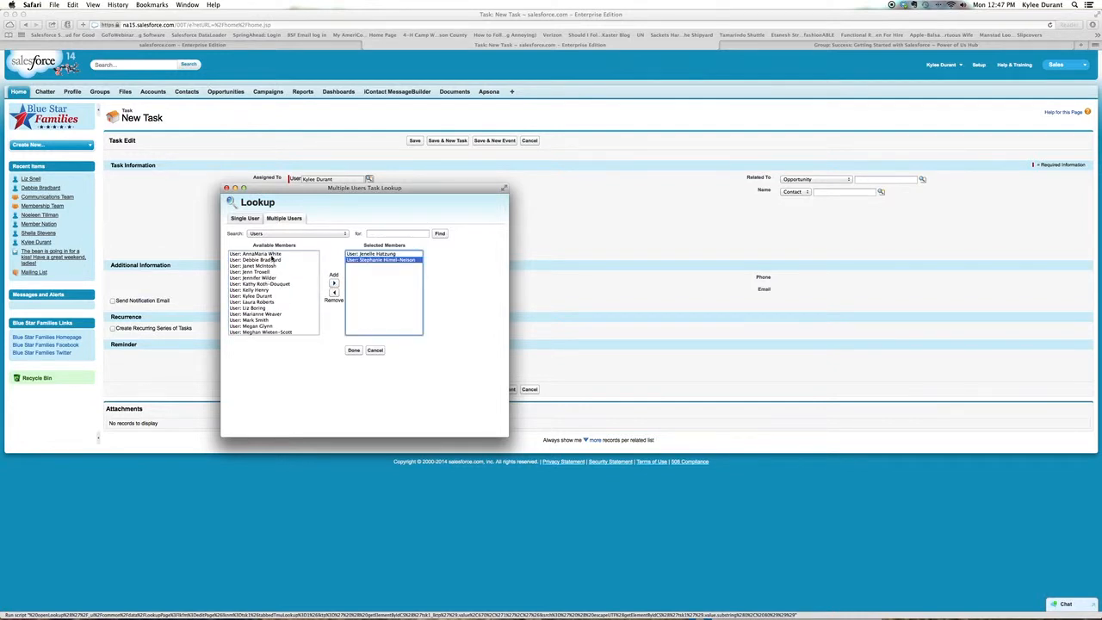
left_click(259, 253)
left_click(333, 283)
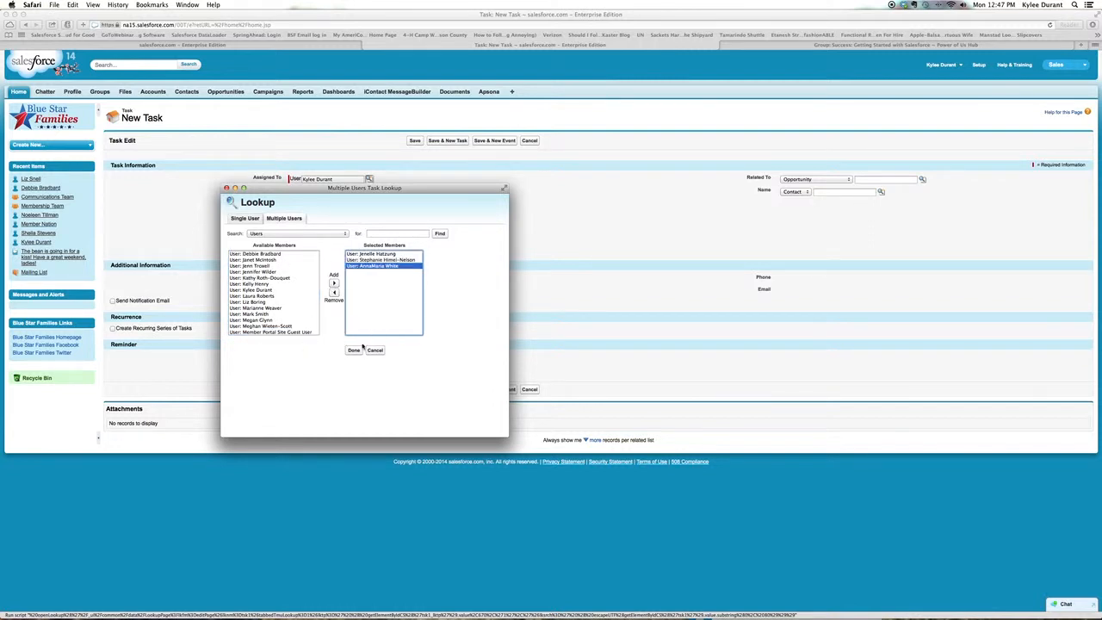
left_click(355, 350)
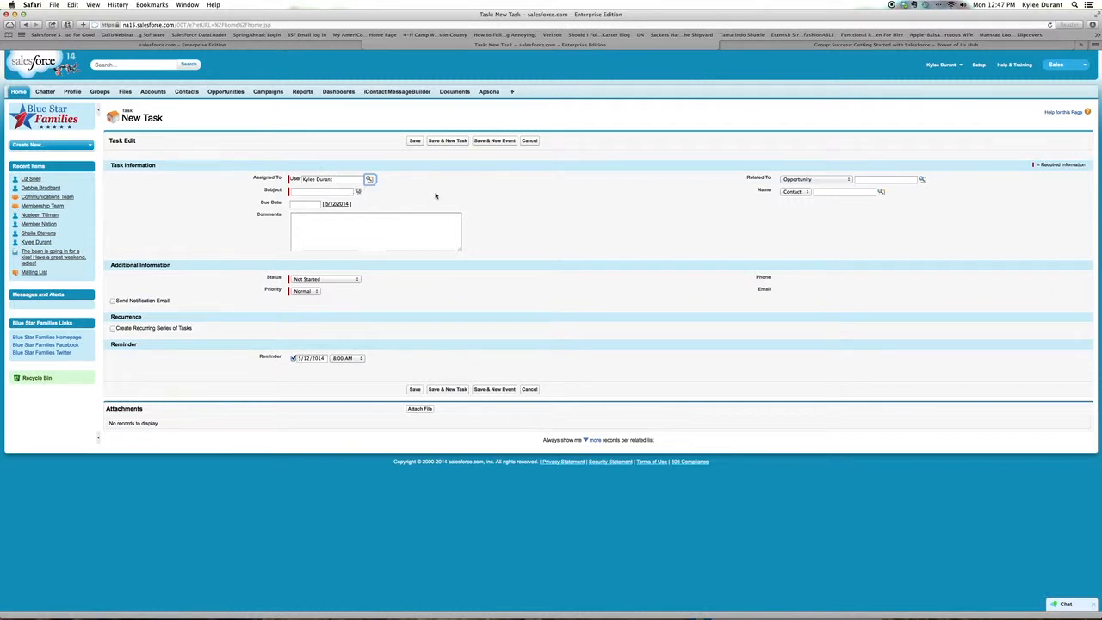
- Set the task's subject to "Demo Task"
left_click(322, 192)
type("Demo Task")
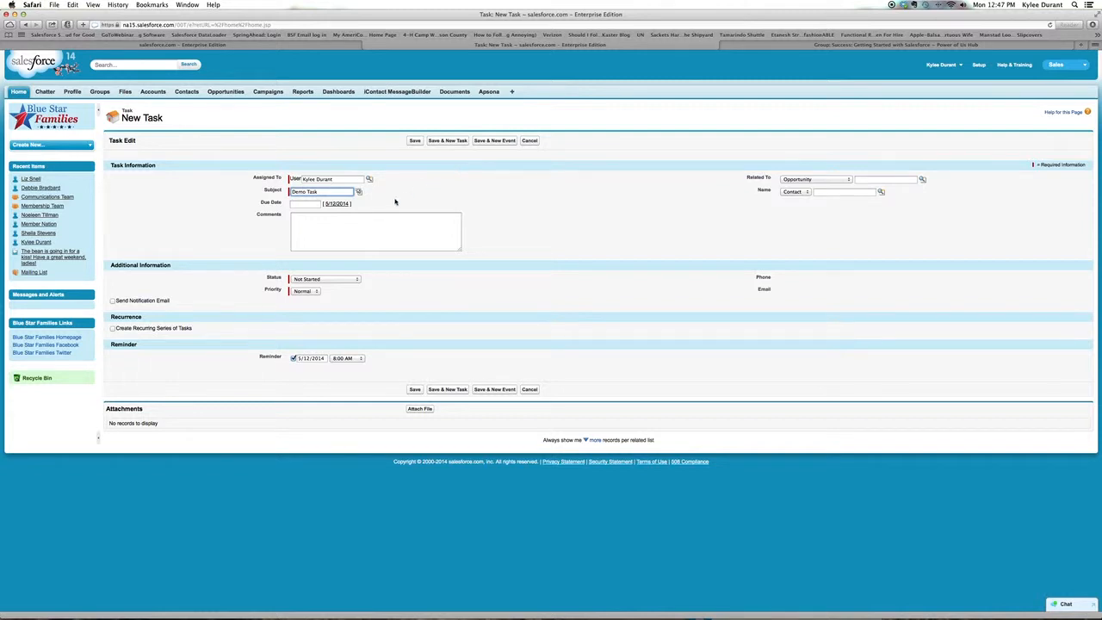
- Set the task's due date to 5/13/2014 and enter the comment "Test demo"
left_click(337, 204)
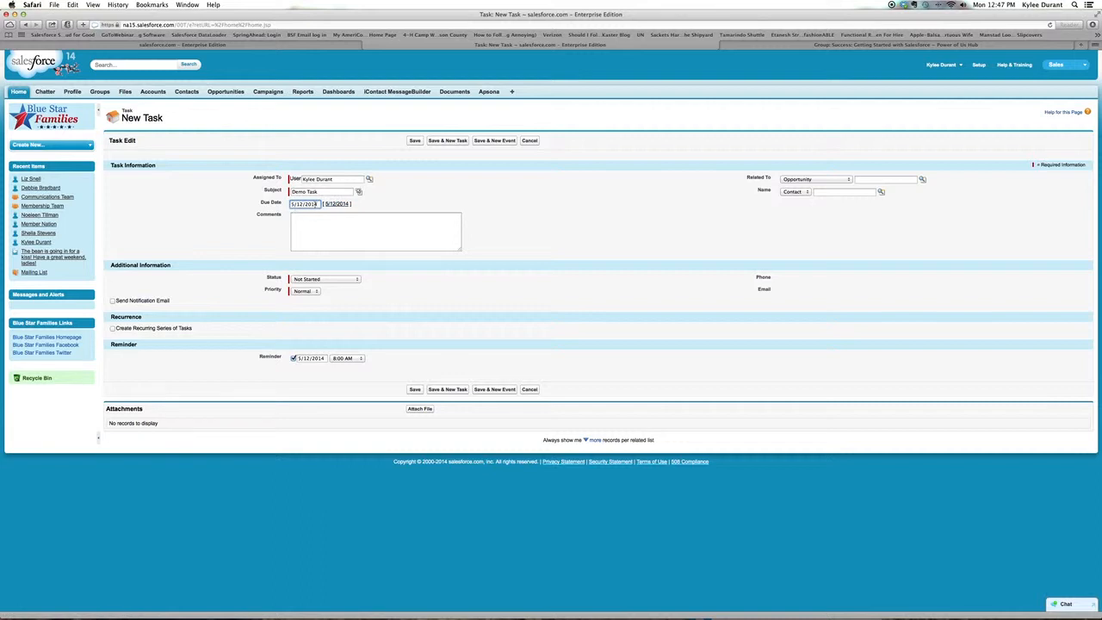
left_click(306, 204)
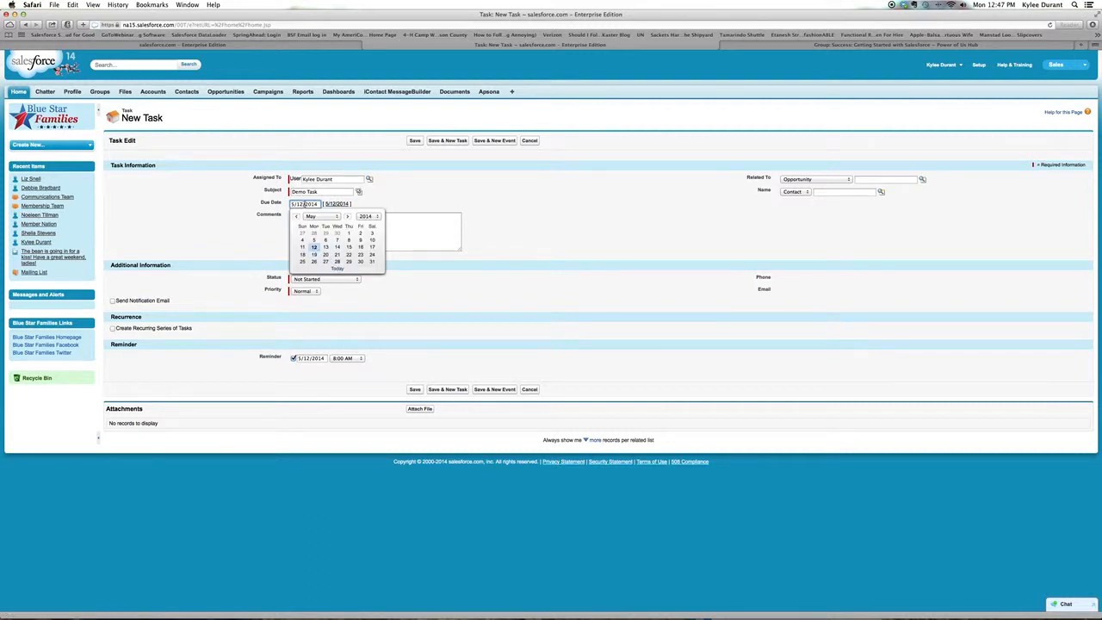
left_click(375, 217)
left_click(377, 220)
left_click(325, 247)
left_click(413, 224)
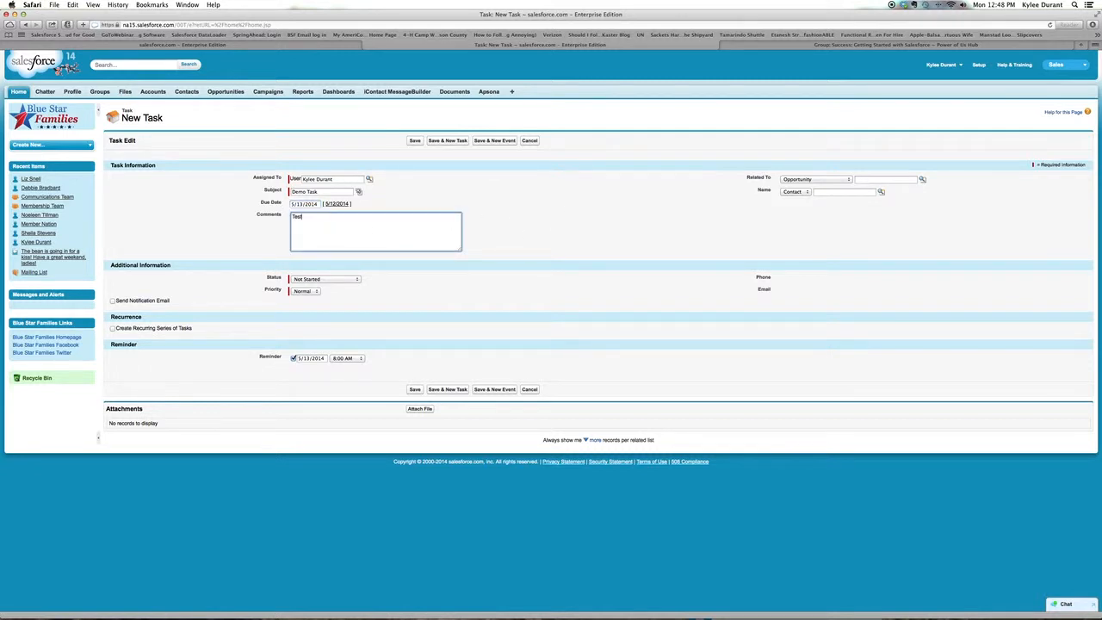
type("Test demo")
- Relate the task to the event "Nationals vs. Mets" using the recently viewed events in the lookup
left_click(847, 181)
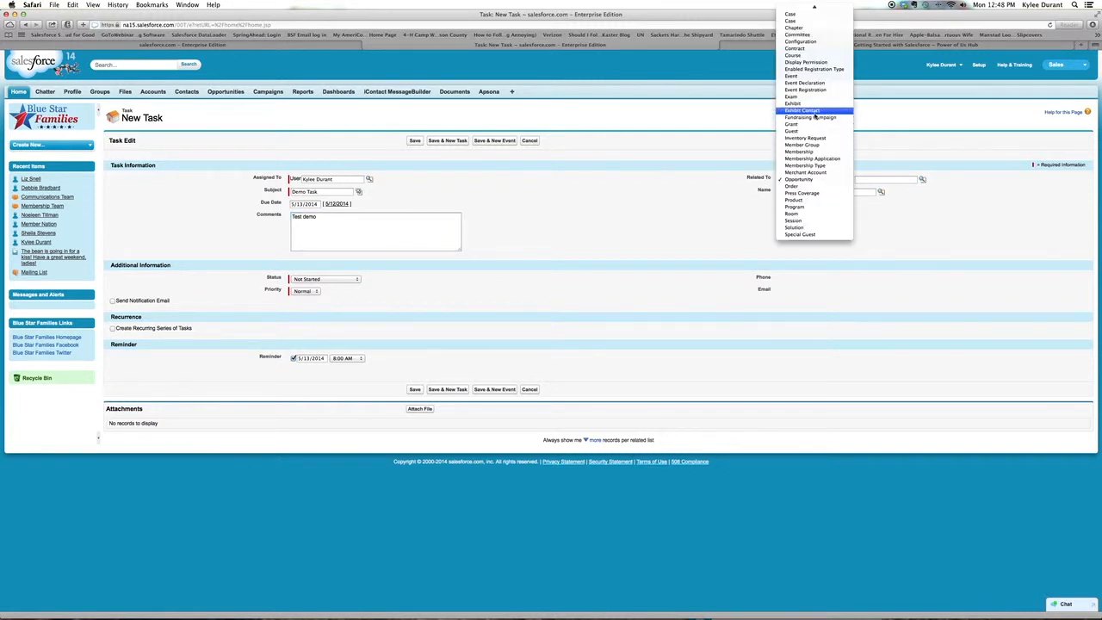
left_click(815, 76)
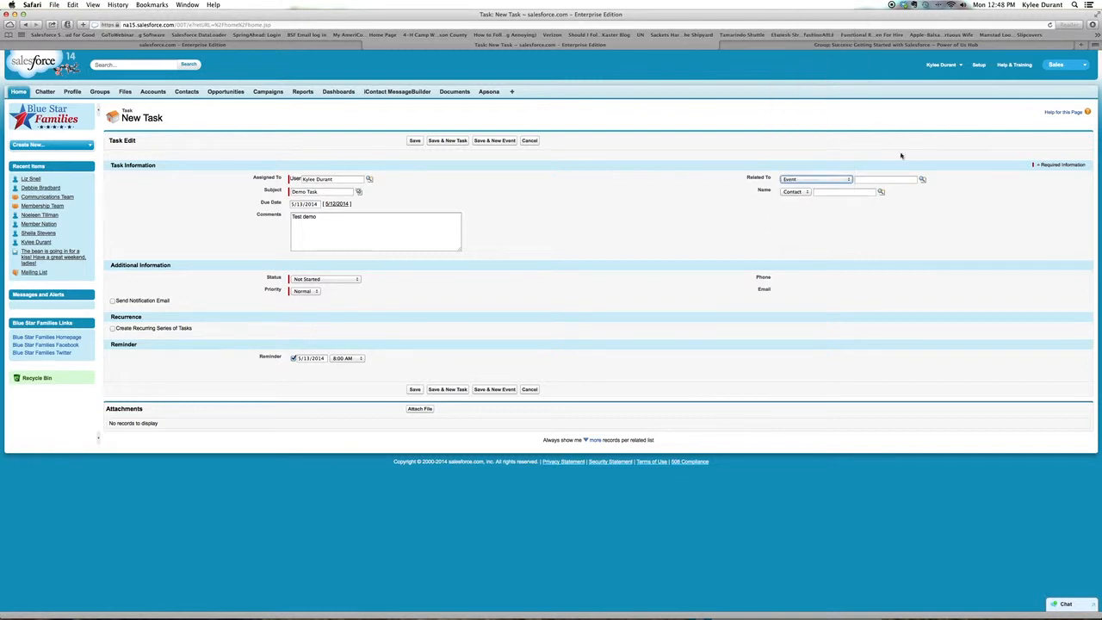
left_click(922, 180)
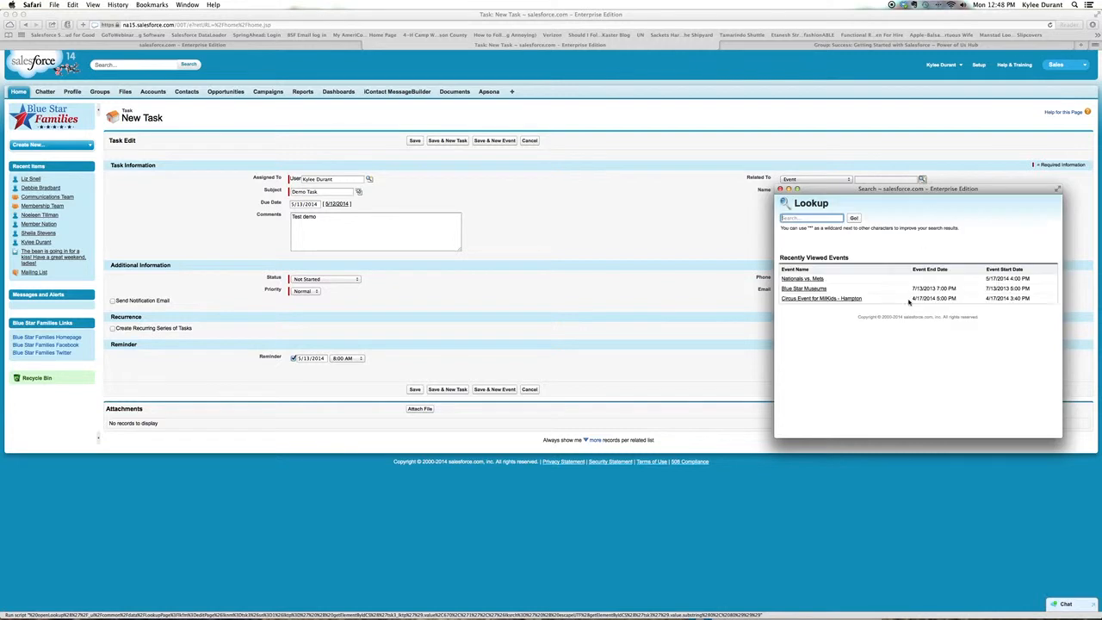
left_click(801, 279)
left_click(880, 235)
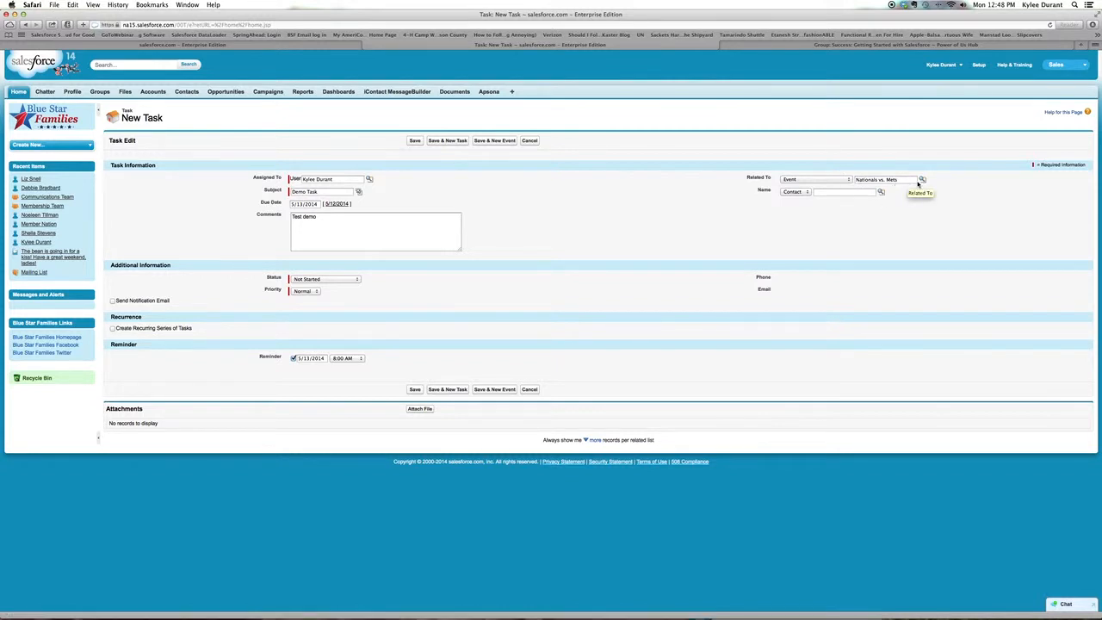
- Keep the Name type as Contact and fill in the user's own contact record from the recently viewed contacts
left_click(799, 194)
left_click(838, 194)
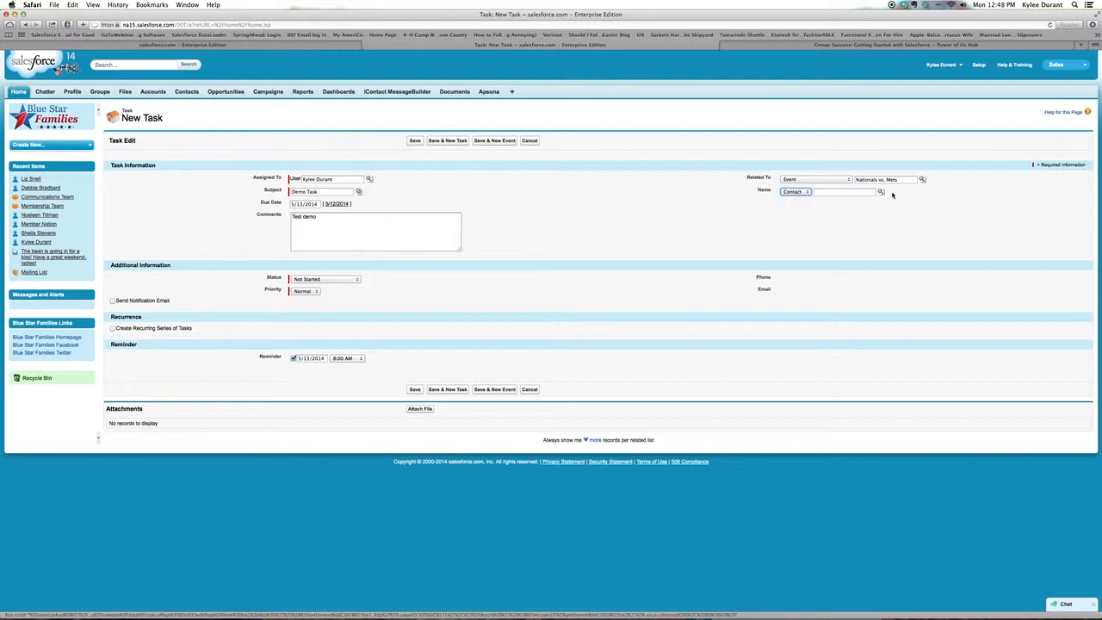
left_click(881, 193)
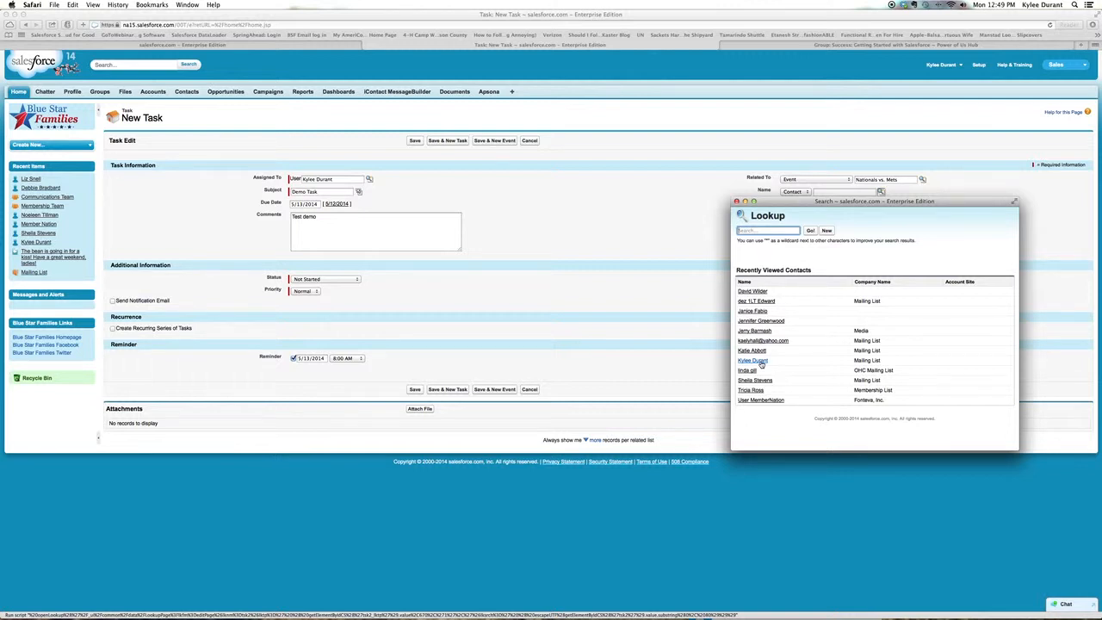
left_click(761, 362)
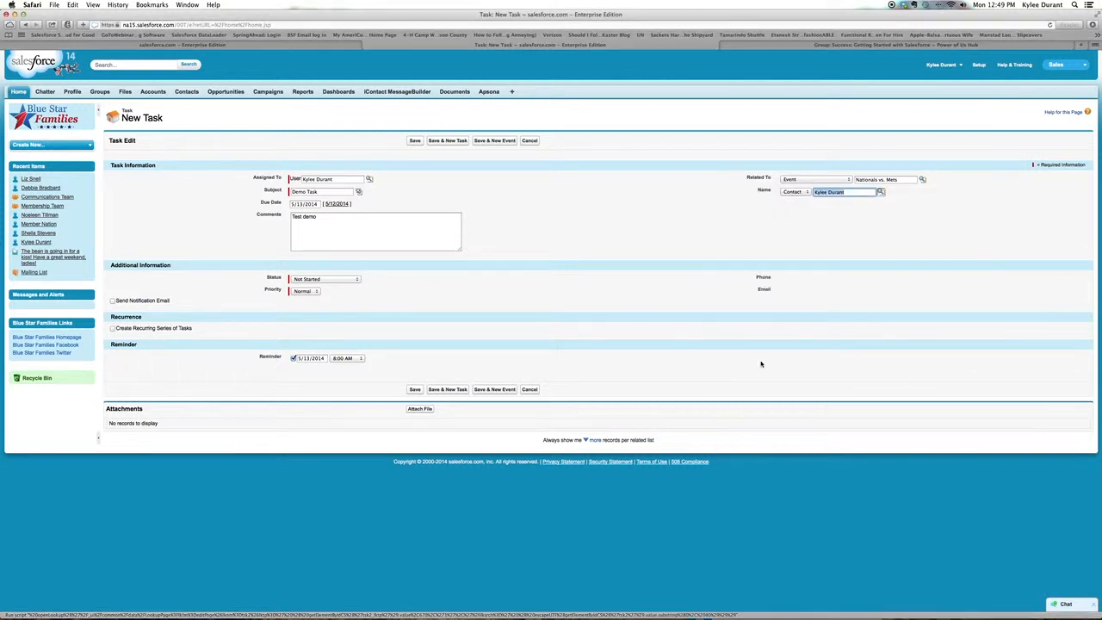
left_click(851, 193)
- Change the Related To type to Account, search for "American", and pick the first American Legion Auxiliary account
left_click(849, 180)
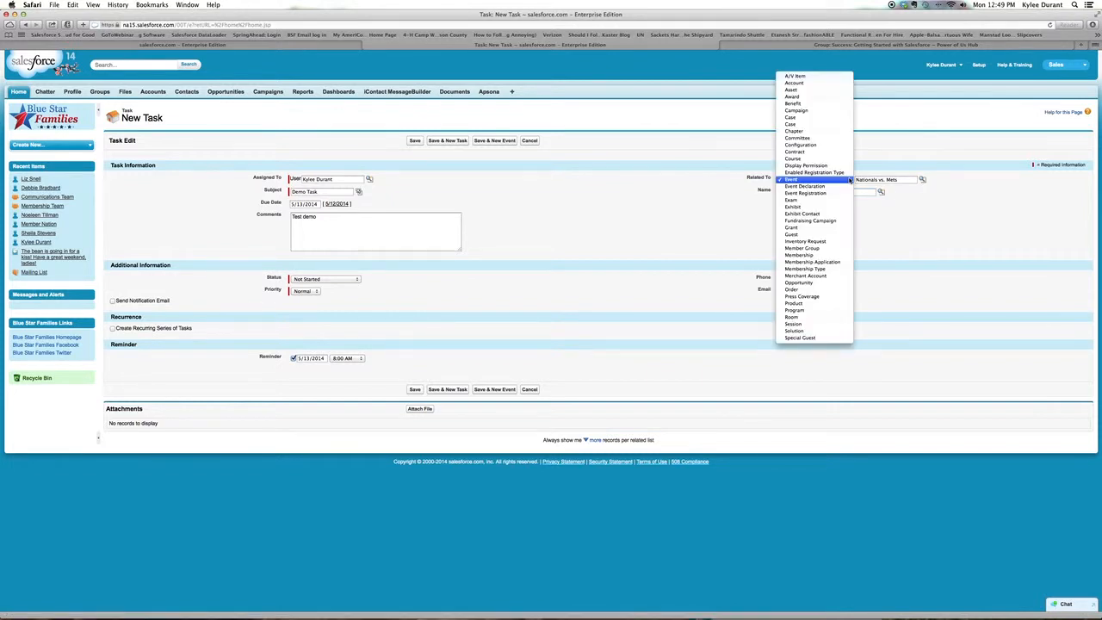
left_click(849, 180)
left_click(849, 180)
left_click(829, 87)
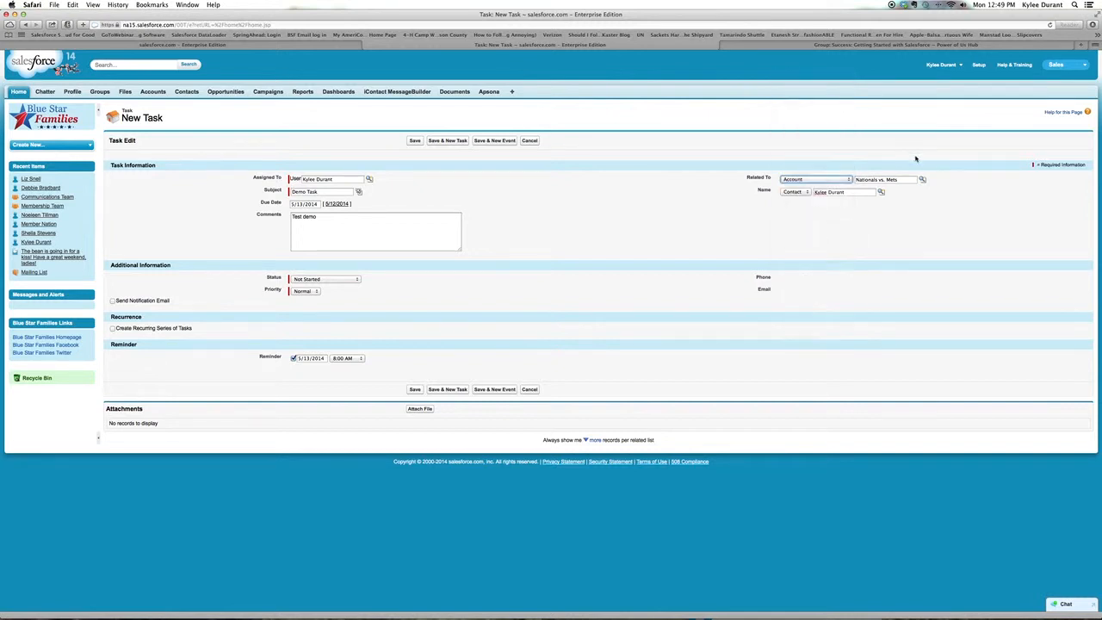
left_click(922, 180)
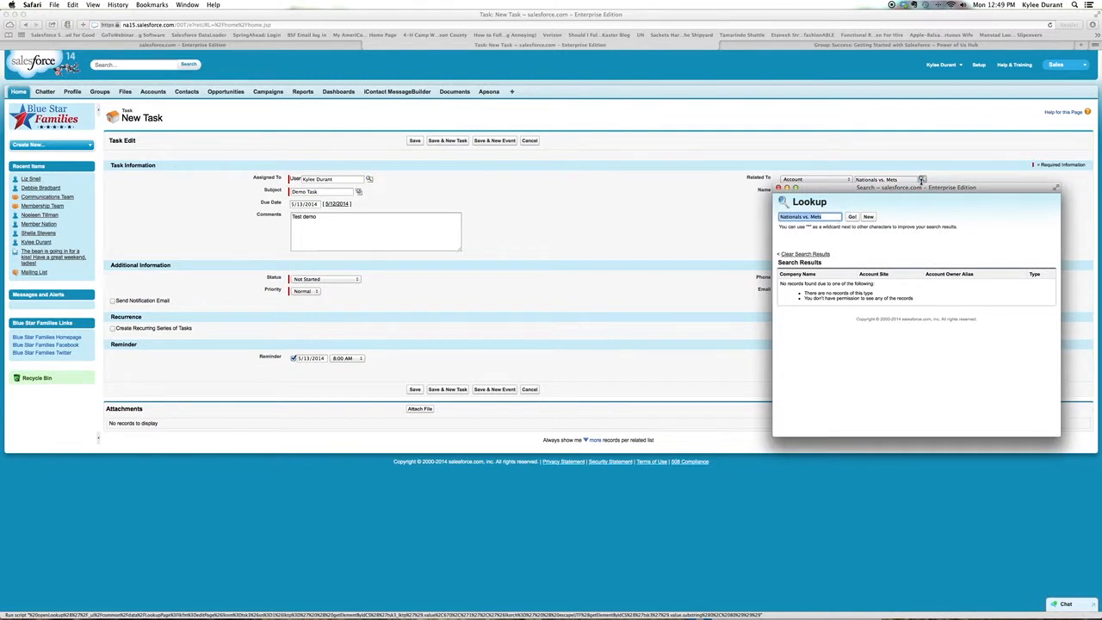
type("American")
key("Return")
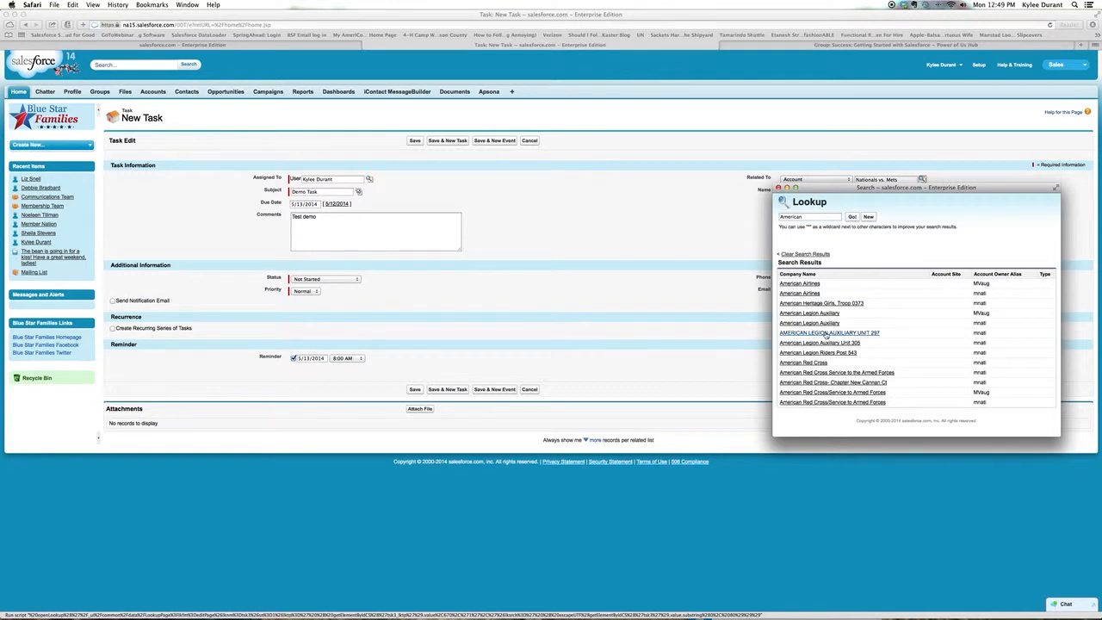
left_click(823, 315)
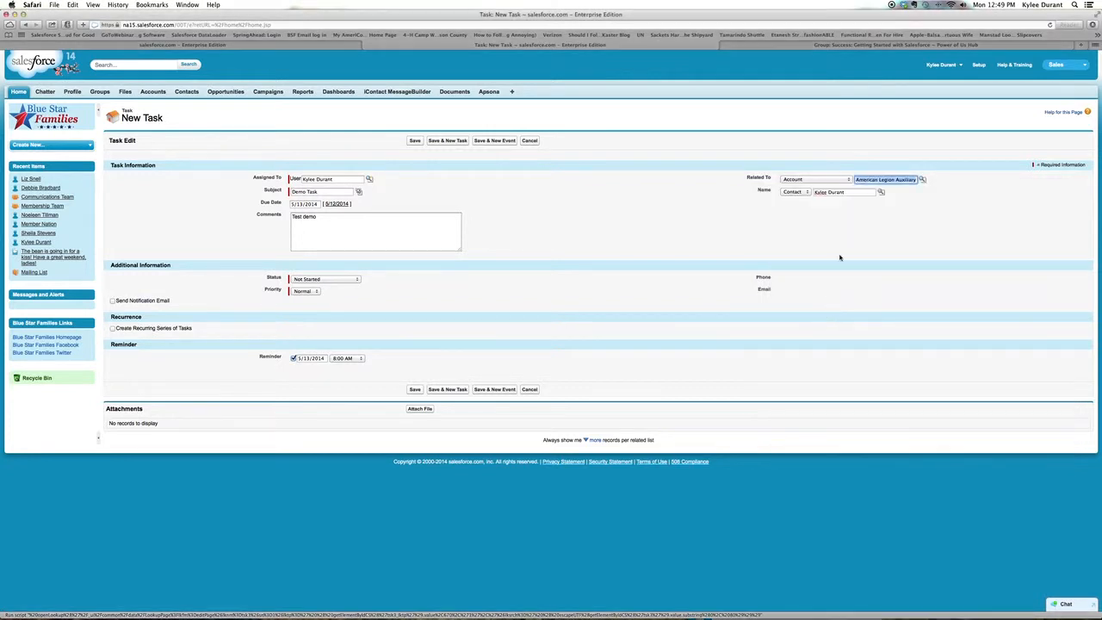
left_click(846, 192)
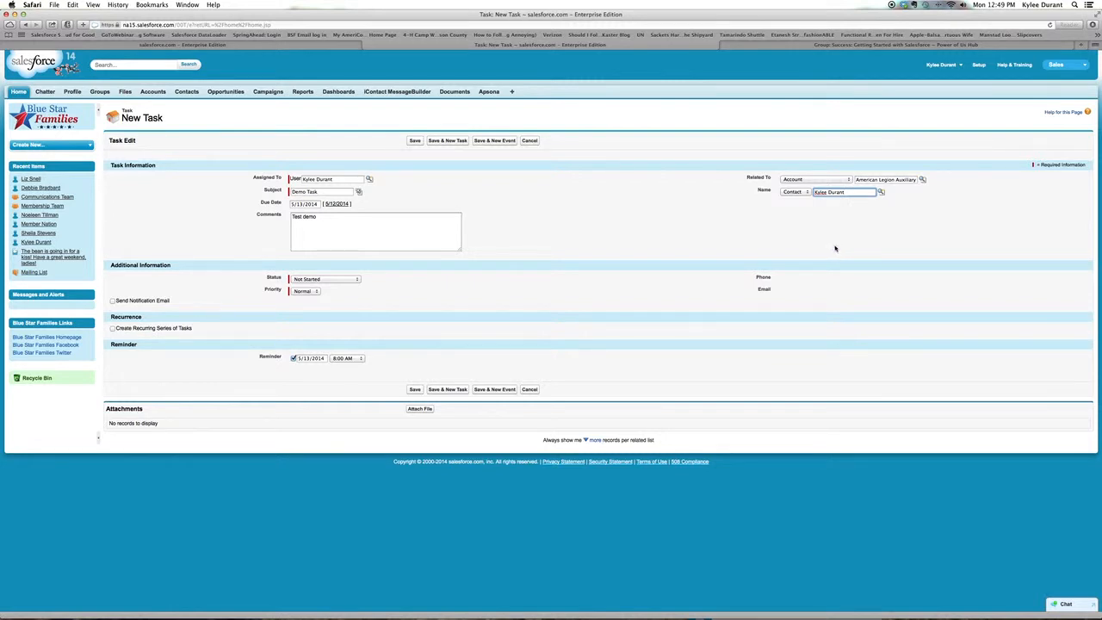
- Review the task's Status choices and keep Not Started selected
left_click(356, 280)
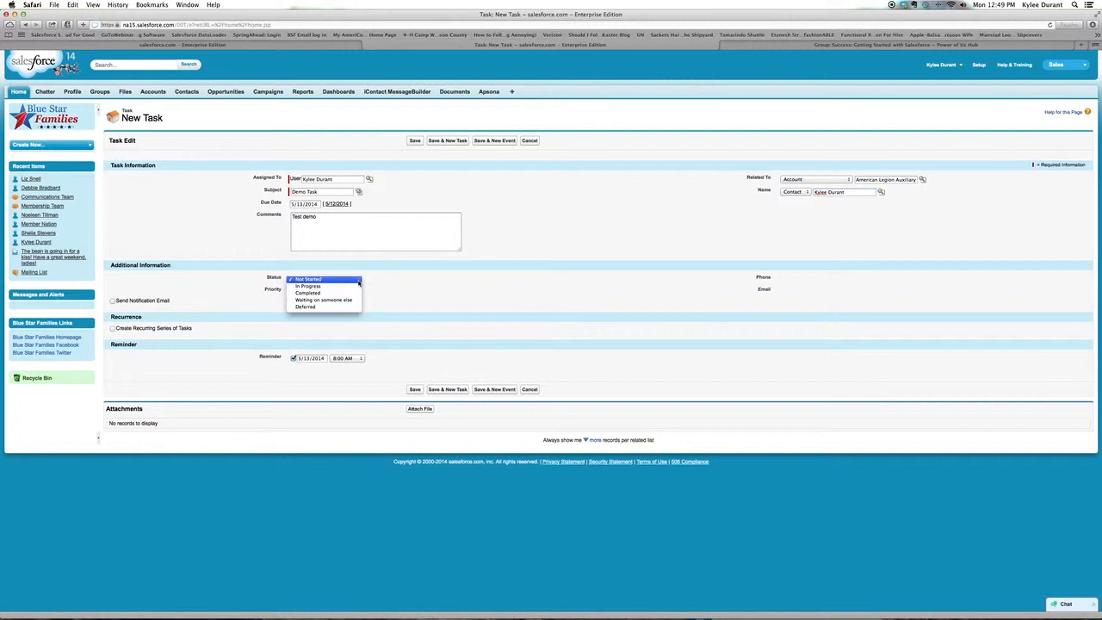
left_click(358, 281)
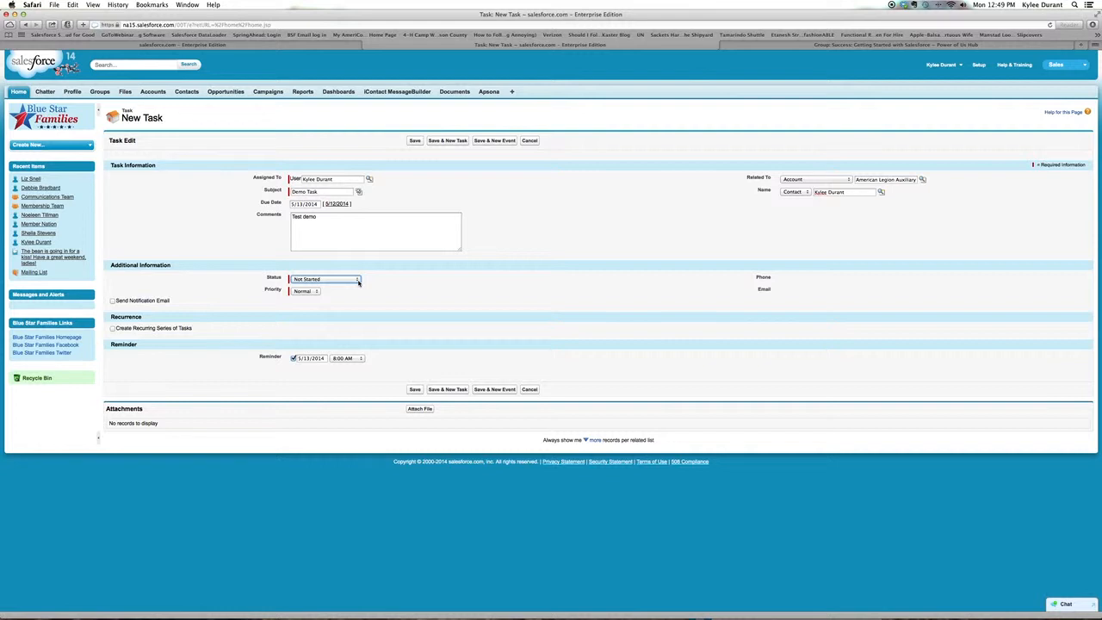
left_click(358, 281)
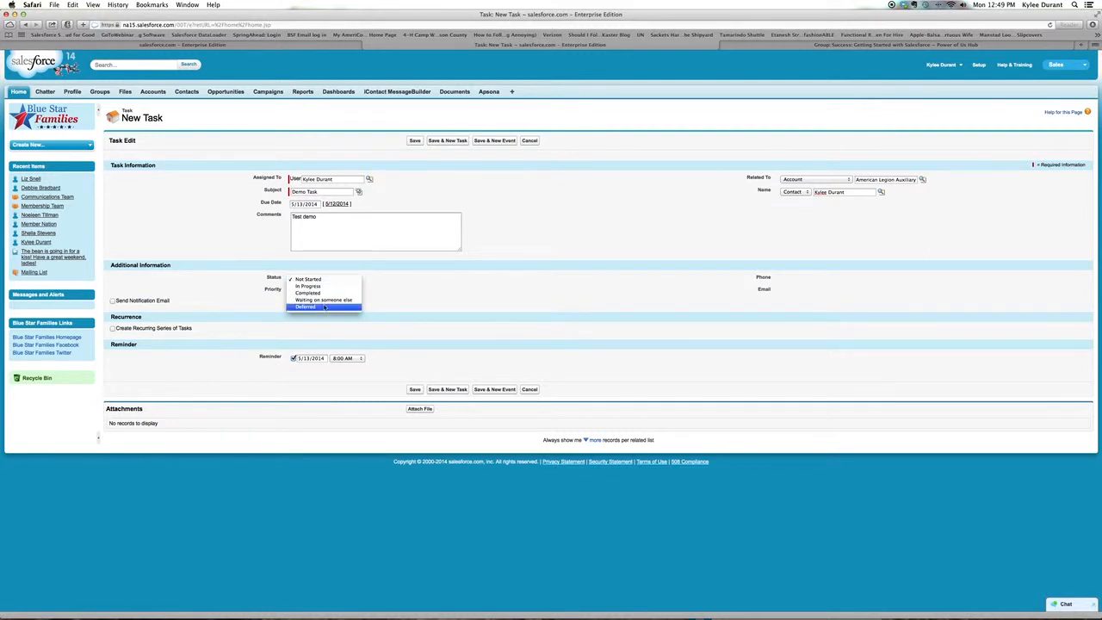
left_click(343, 280)
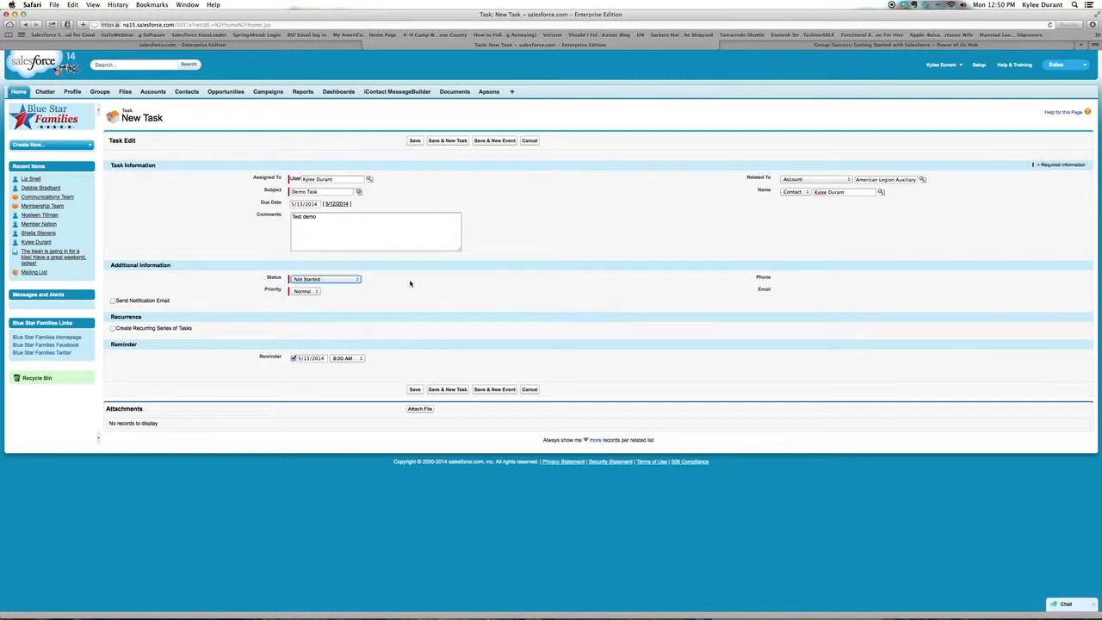
- Keep the task's Priority at Normal and turn on Send Notification Email
left_click(315, 292)
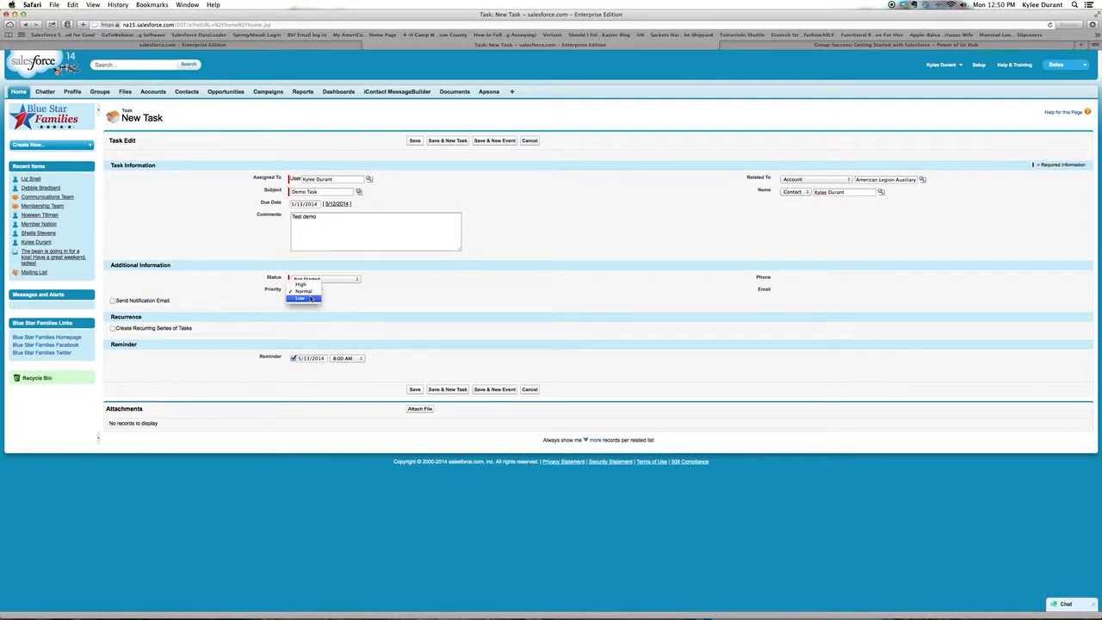
left_click(353, 303)
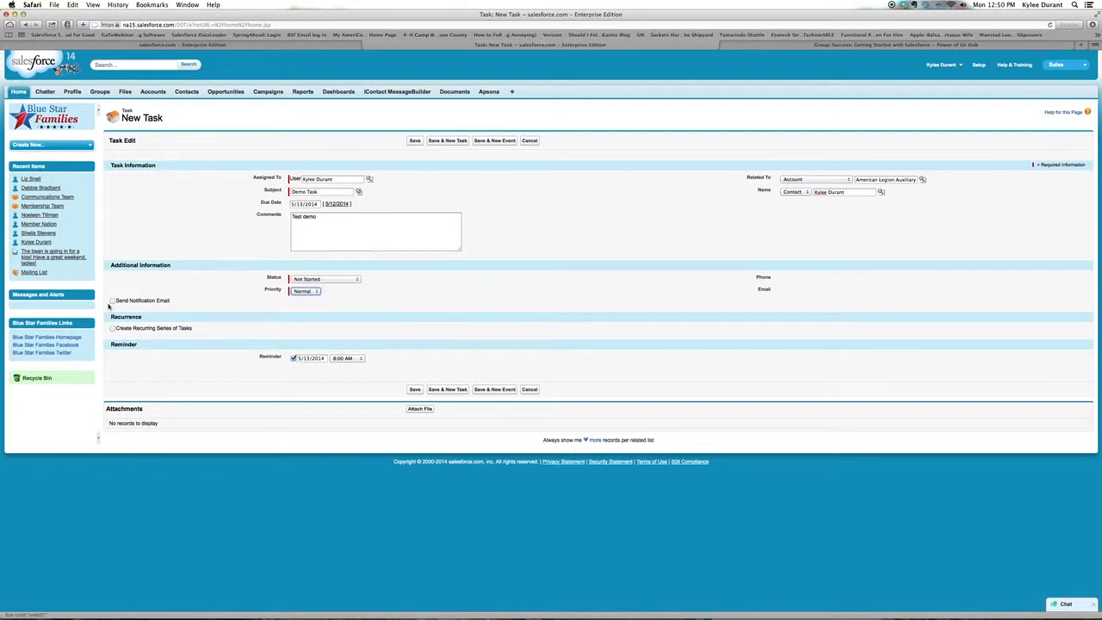
left_click(113, 302)
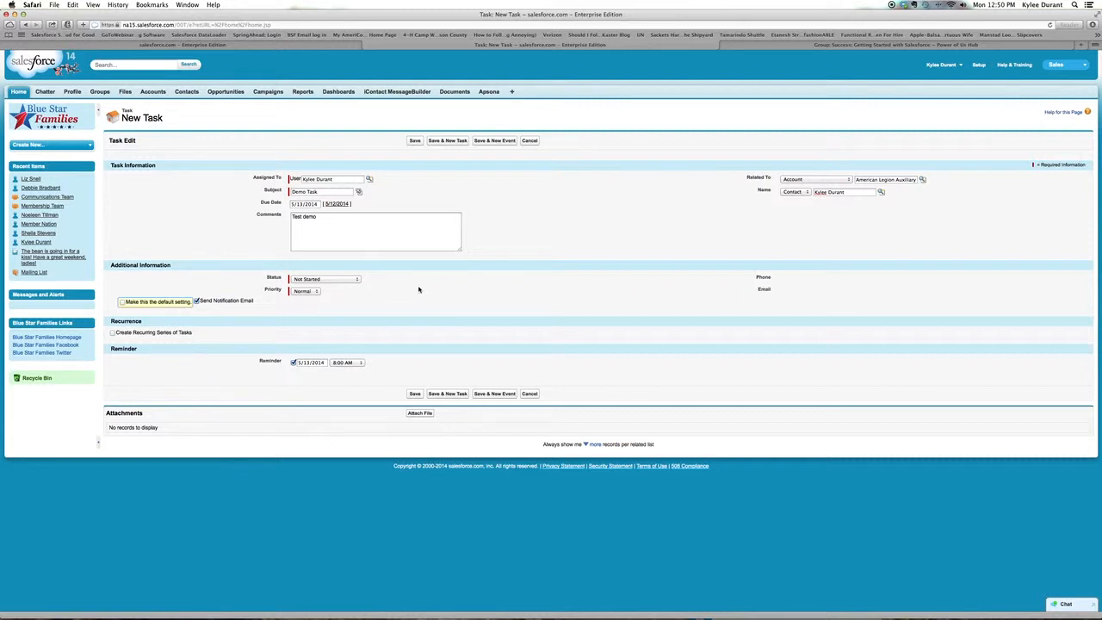
- Try the Completed status on the task and set it back to Not Started
left_click(358, 279)
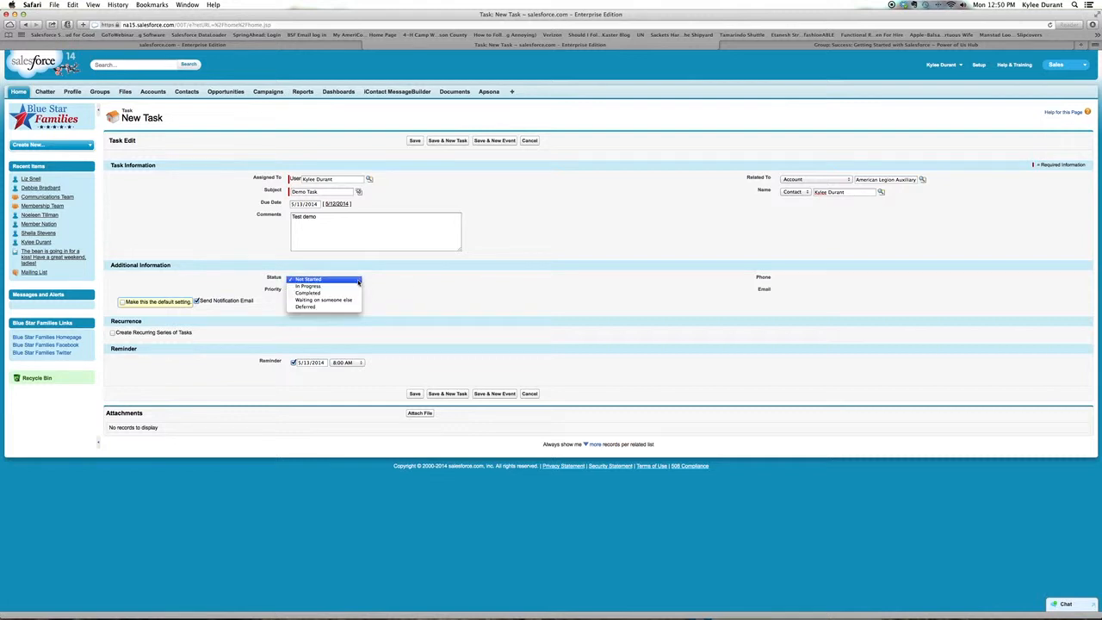
left_click(341, 292)
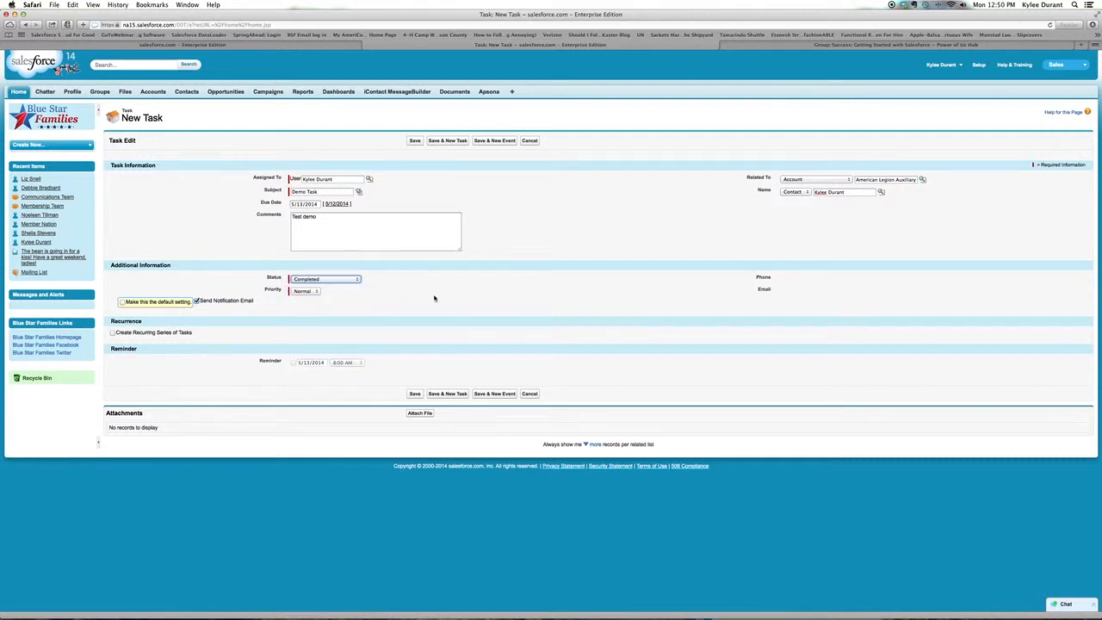
left_click(357, 280)
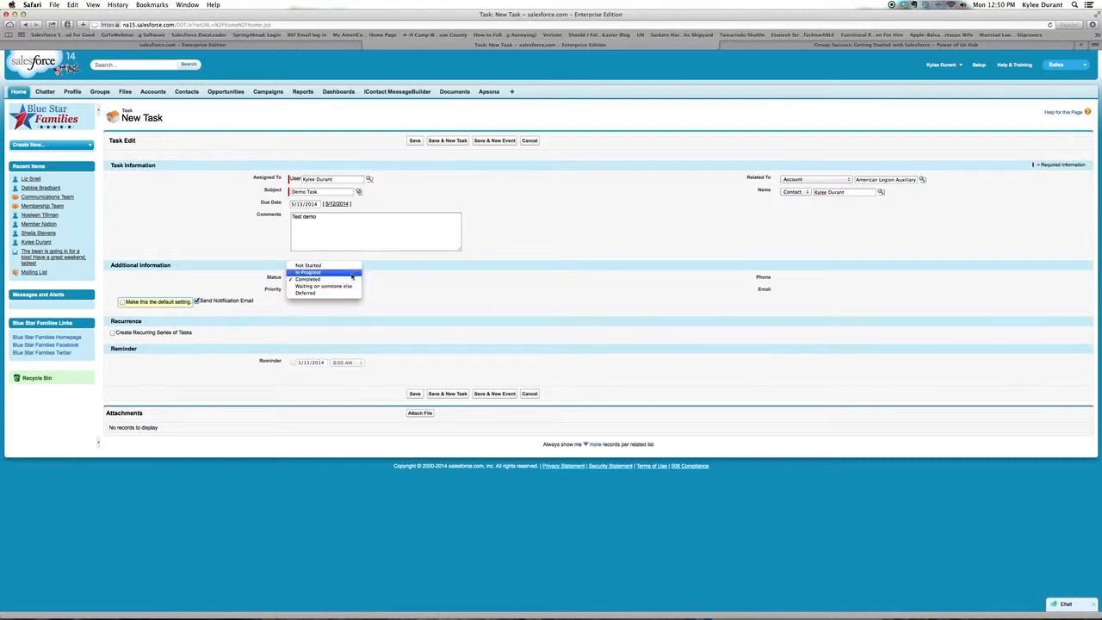
left_click(303, 265)
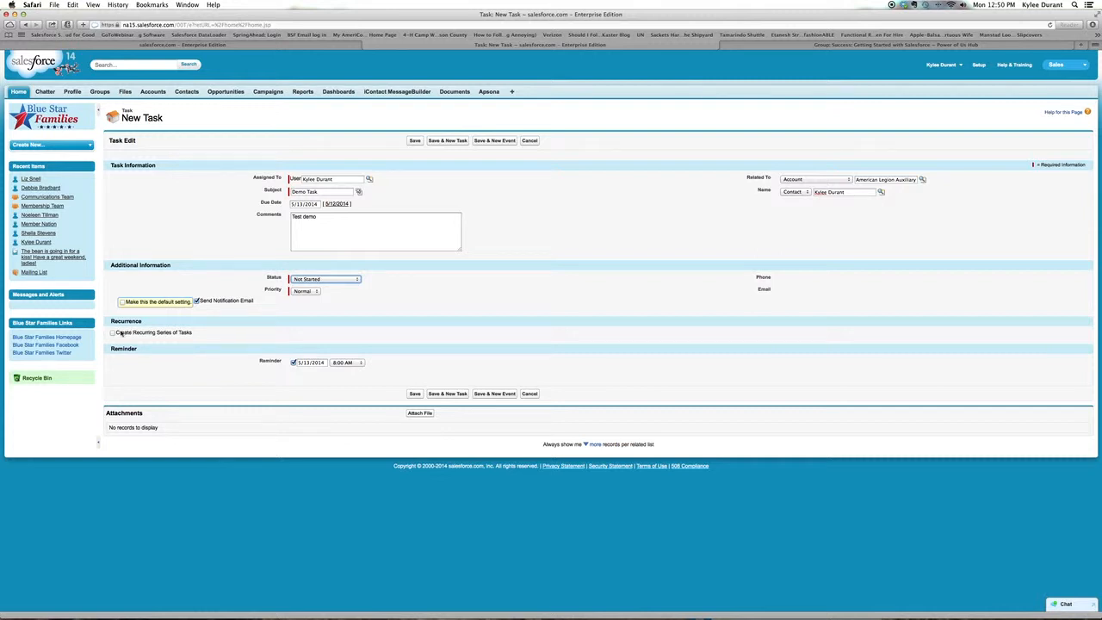
- Make the task a recurring series with a daily frequency of every 30 days
left_click(113, 333)
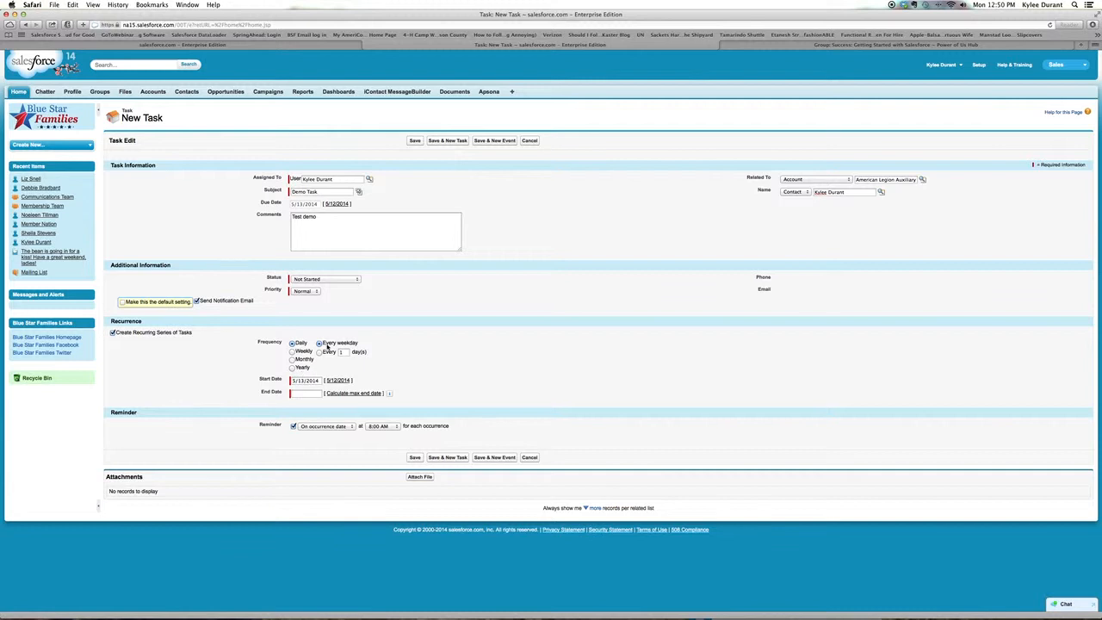
left_click(346, 352)
left_click(326, 353)
- Look at the Monthly and Weekly recurrence options and return the frequency to Daily
left_click(292, 360)
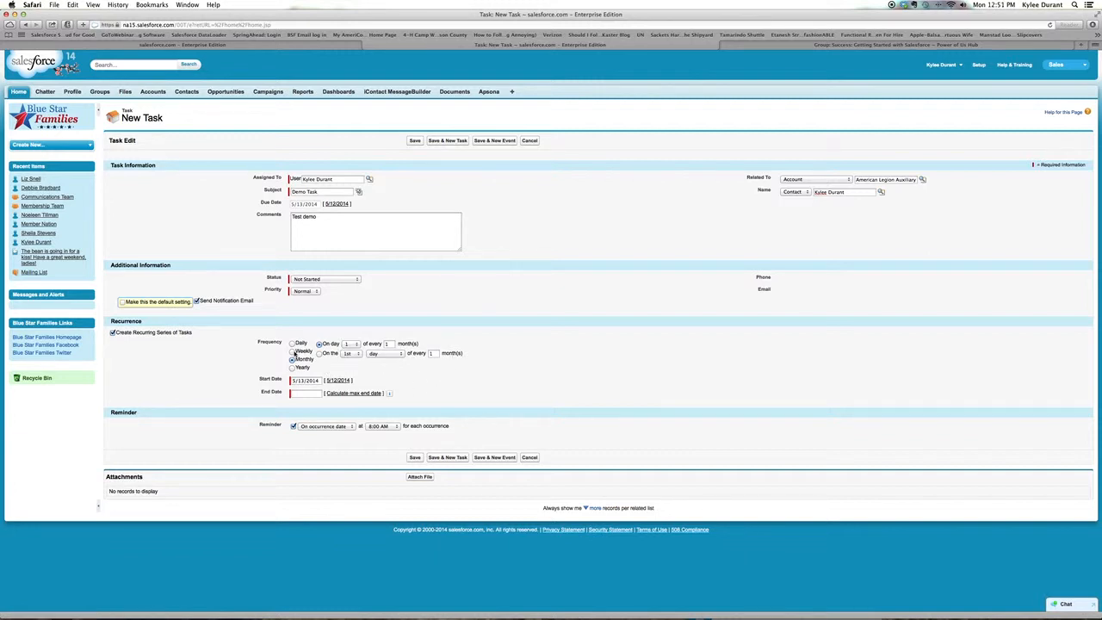
left_click(292, 351)
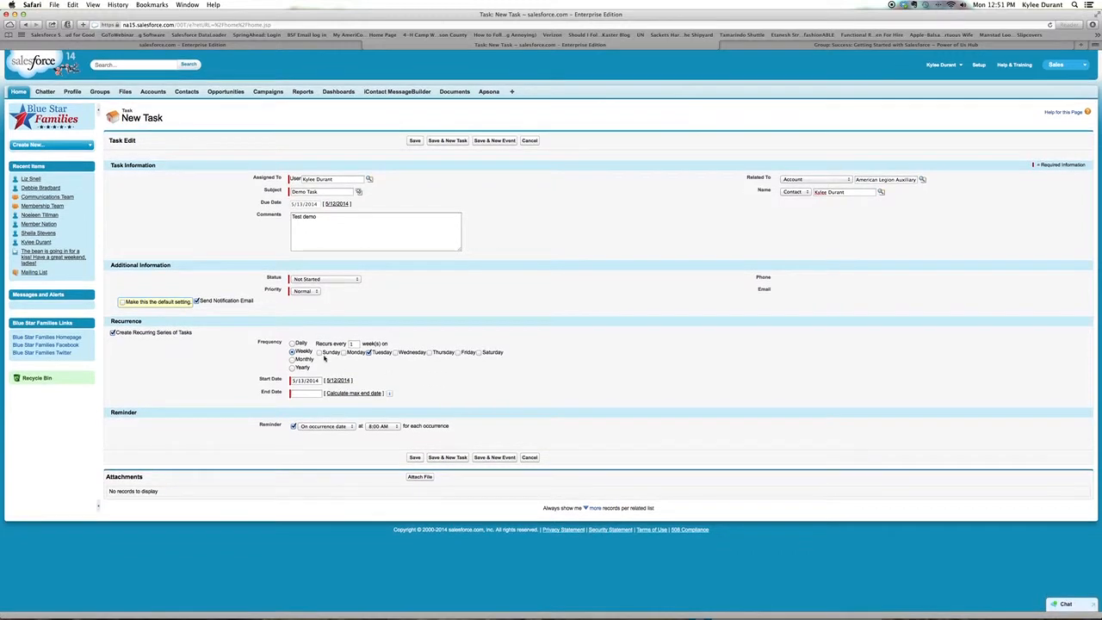
left_click(292, 343)
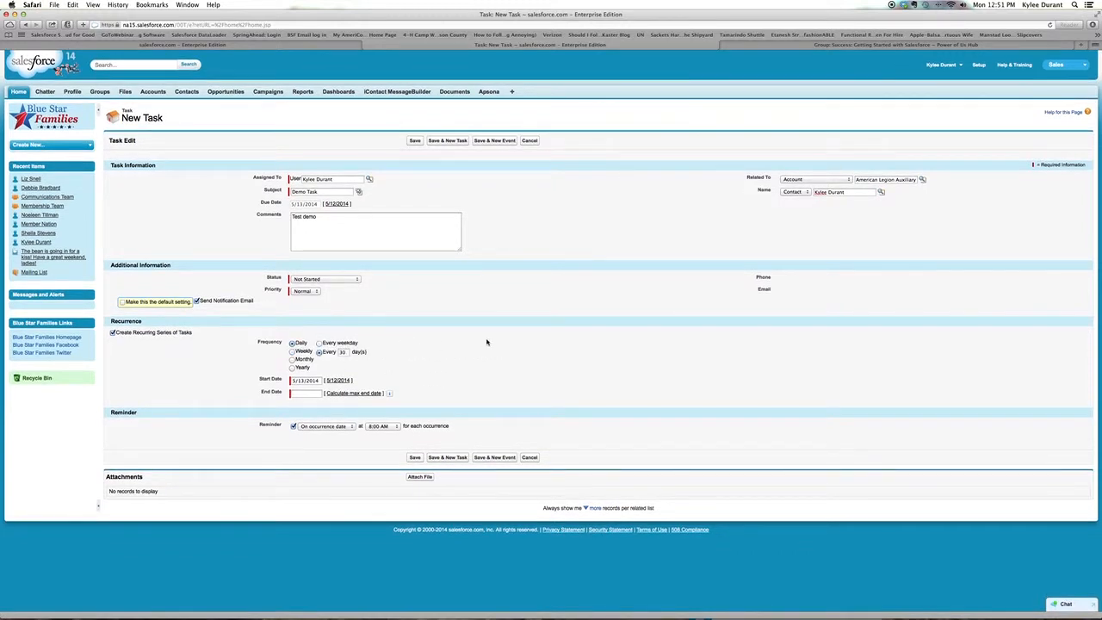
- Check the date pickers for the recurrence's Start Date and End Date without choosing a new date
left_click(307, 380)
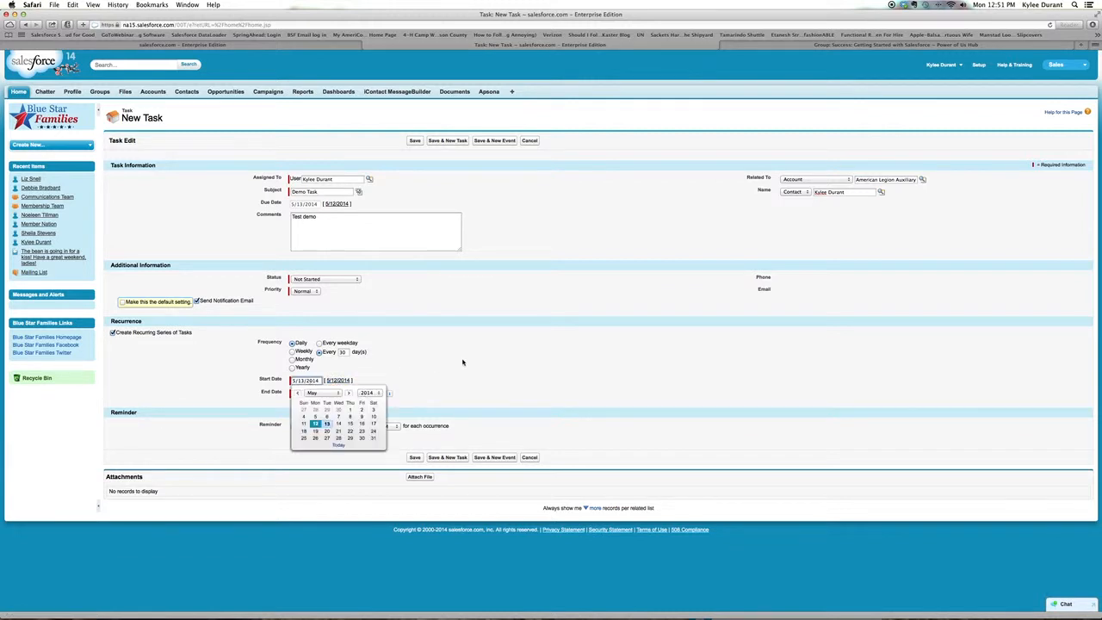
key("Tab")
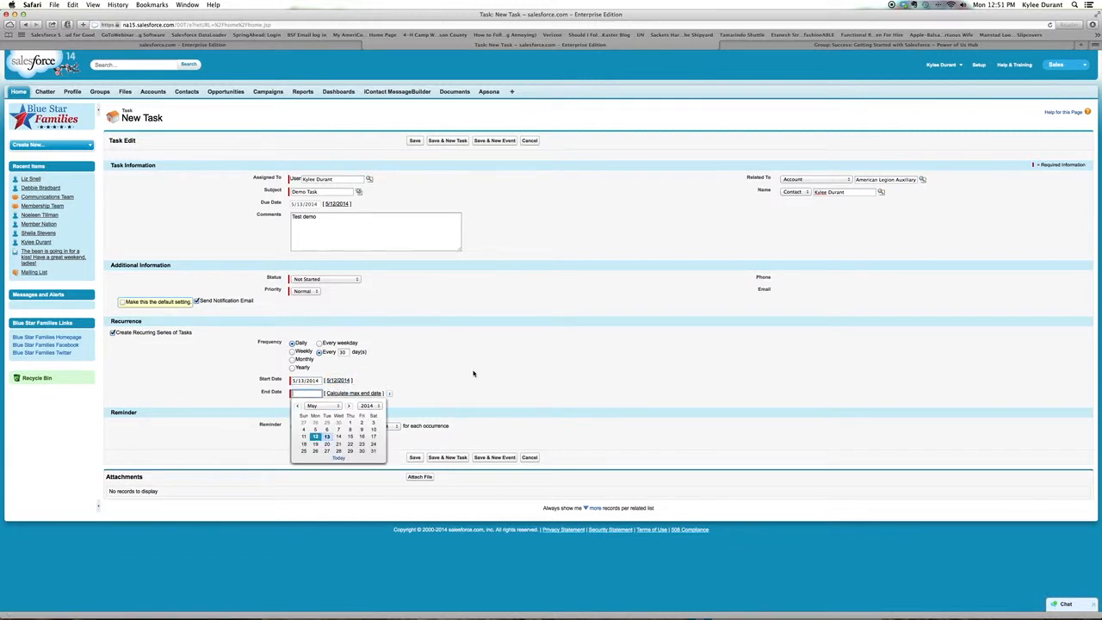
left_click(472, 374)
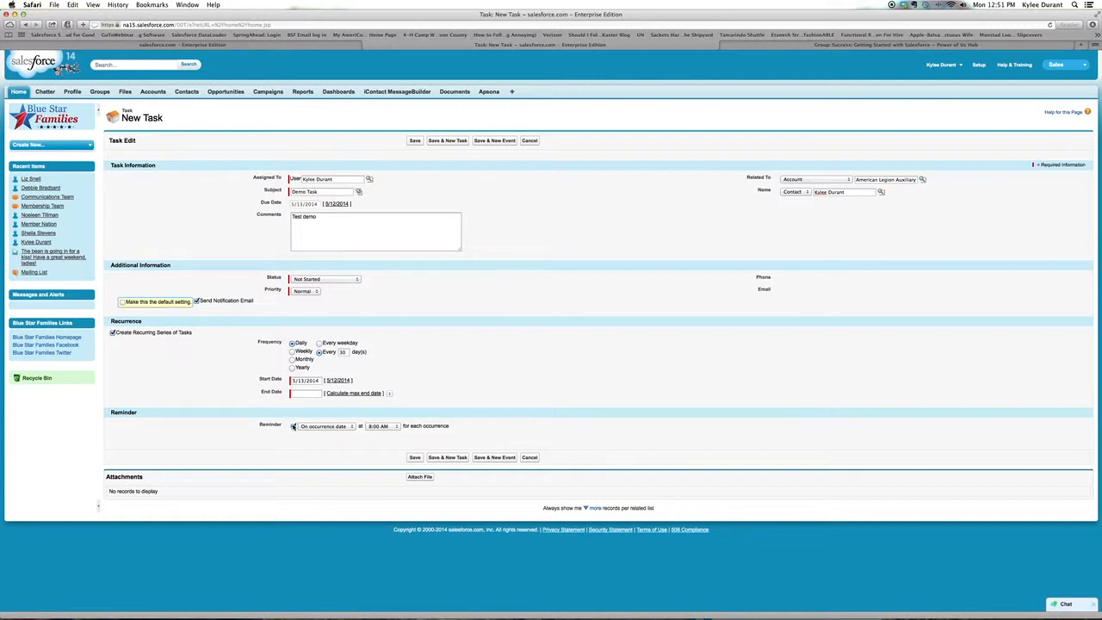
- Review the reminder's day and time choices, keeping On occurrence date and 8:00 AM
left_click(350, 427)
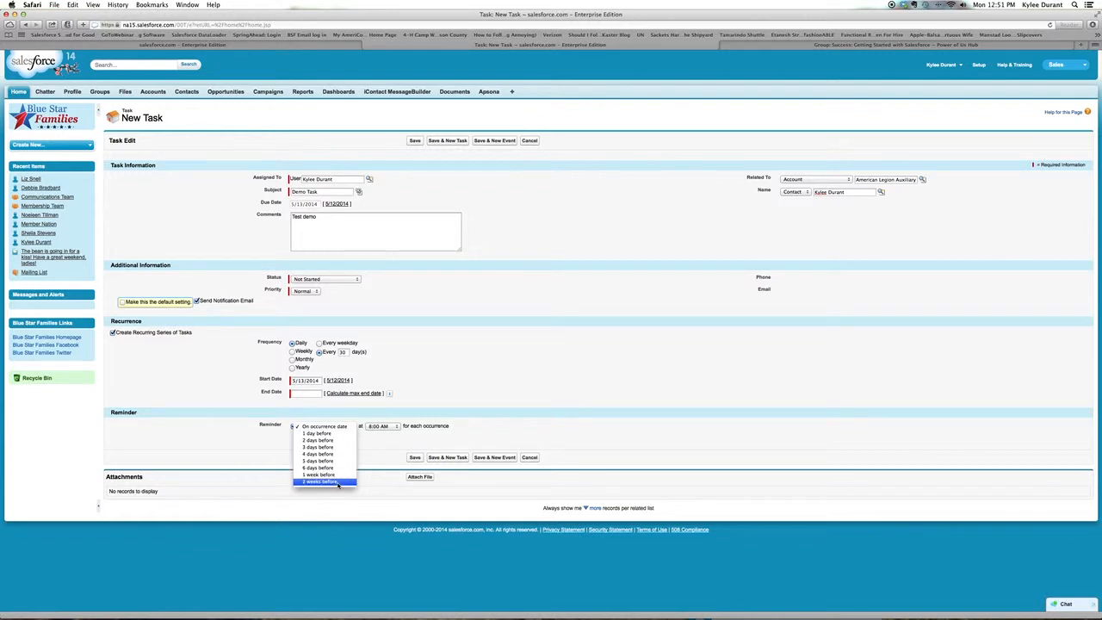
left_click(349, 428)
left_click(395, 426)
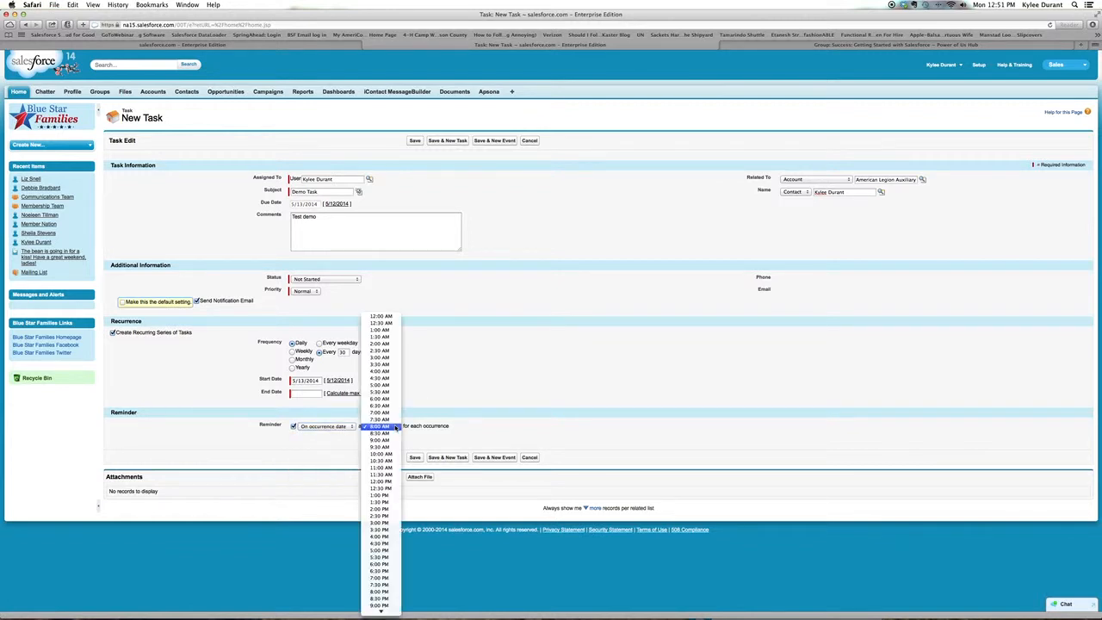
left_click(395, 427)
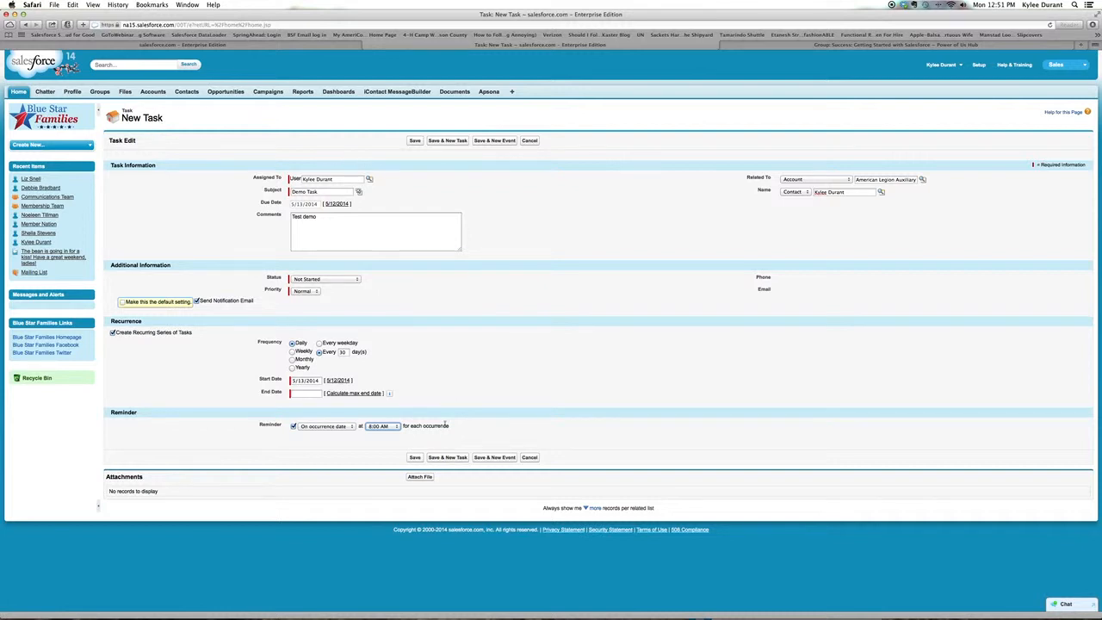
- View the Attach File window for the task and close it without attaching a file
left_click(415, 480)
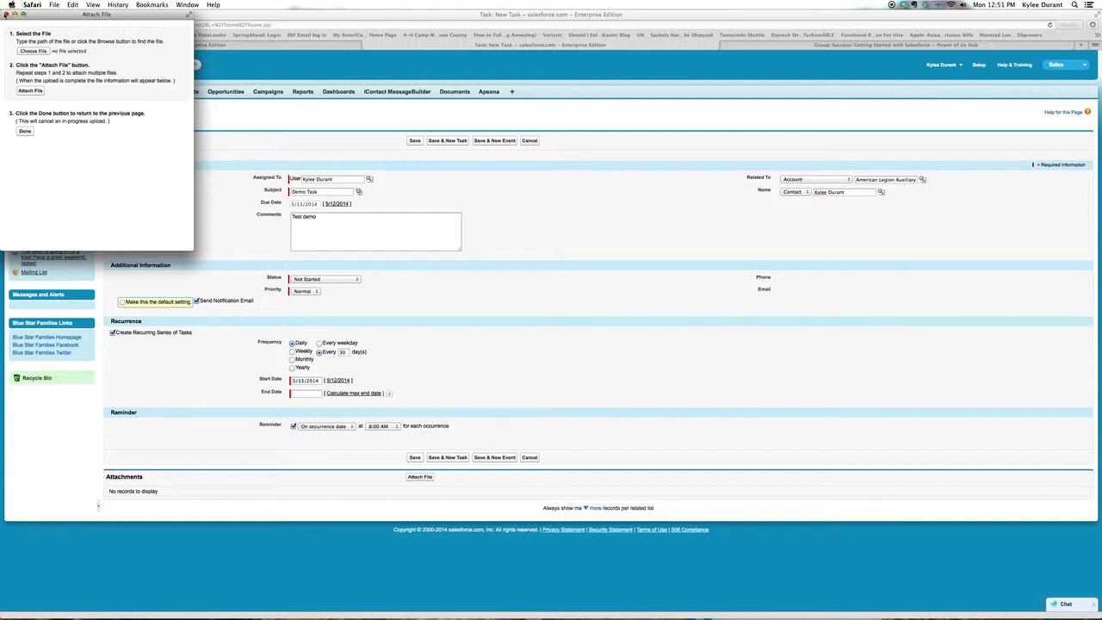
left_click(11, 14)
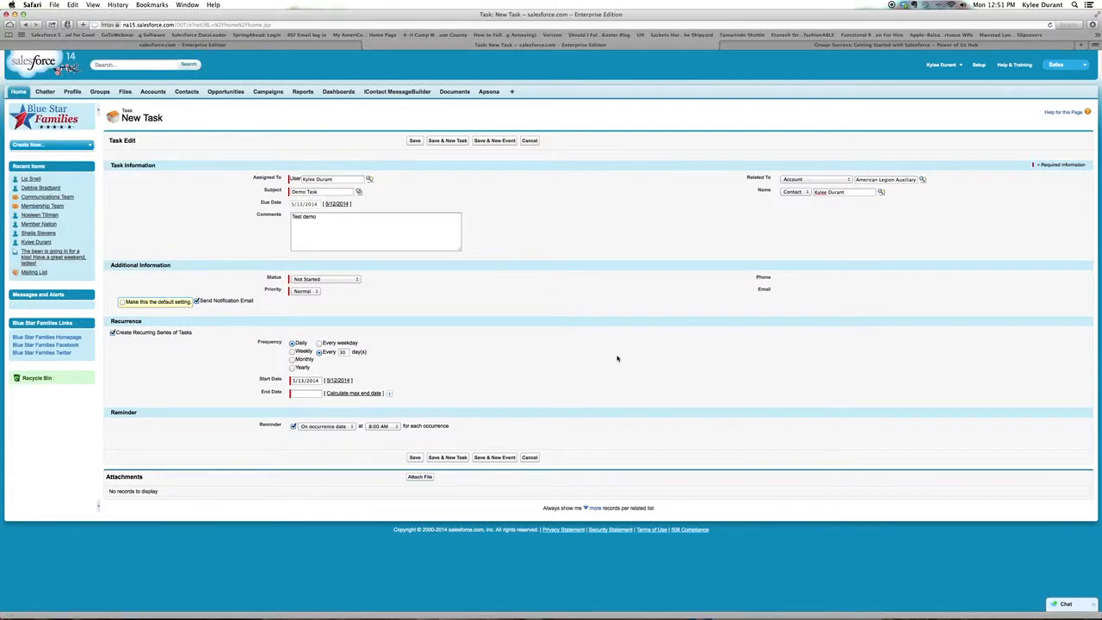